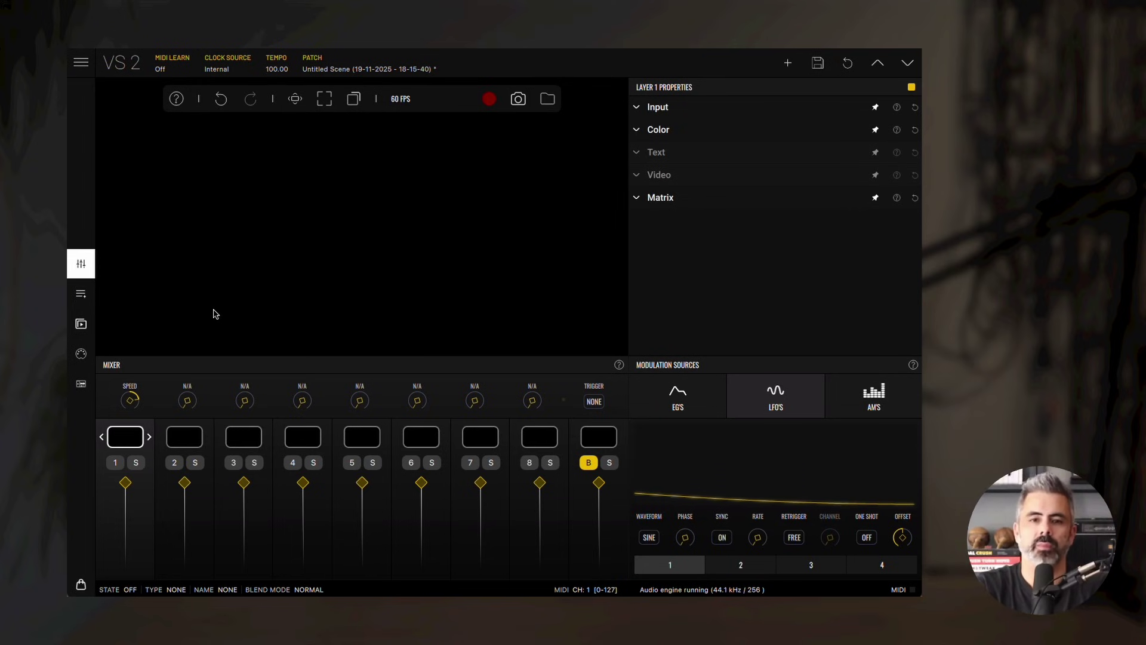
Load synthwave_2.flac from the Demos bank into the Audio Player and show the synthwave_2.mid note lanes
left_click(82, 385)
left_click(610, 395)
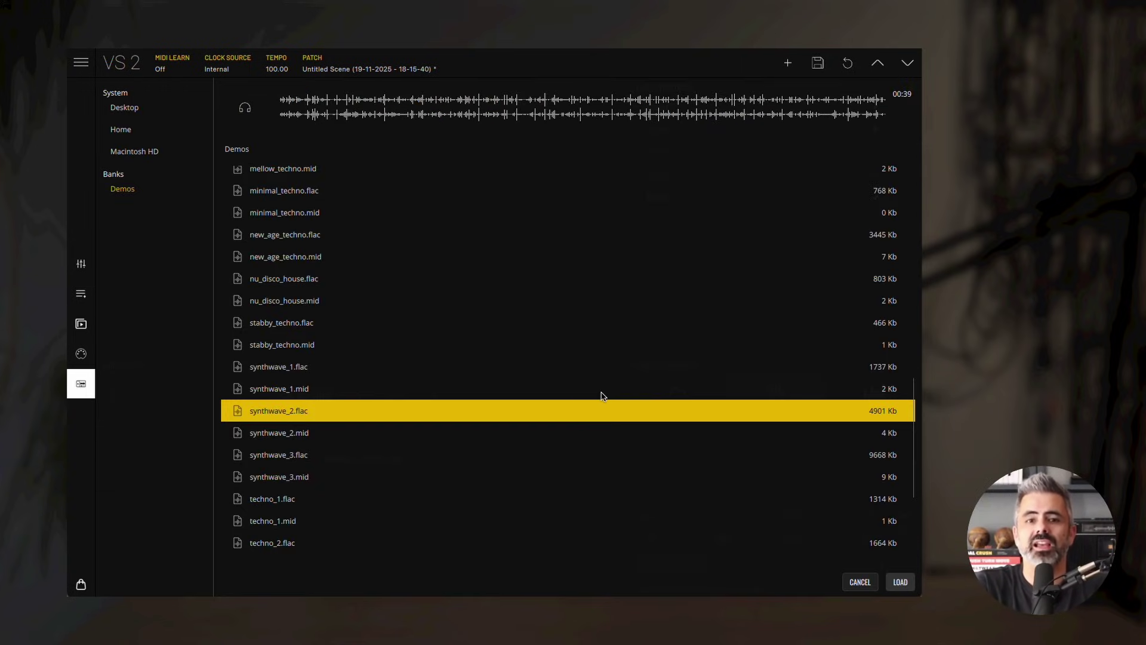
left_click(114, 190)
scroll(417, 342, "down", 15)
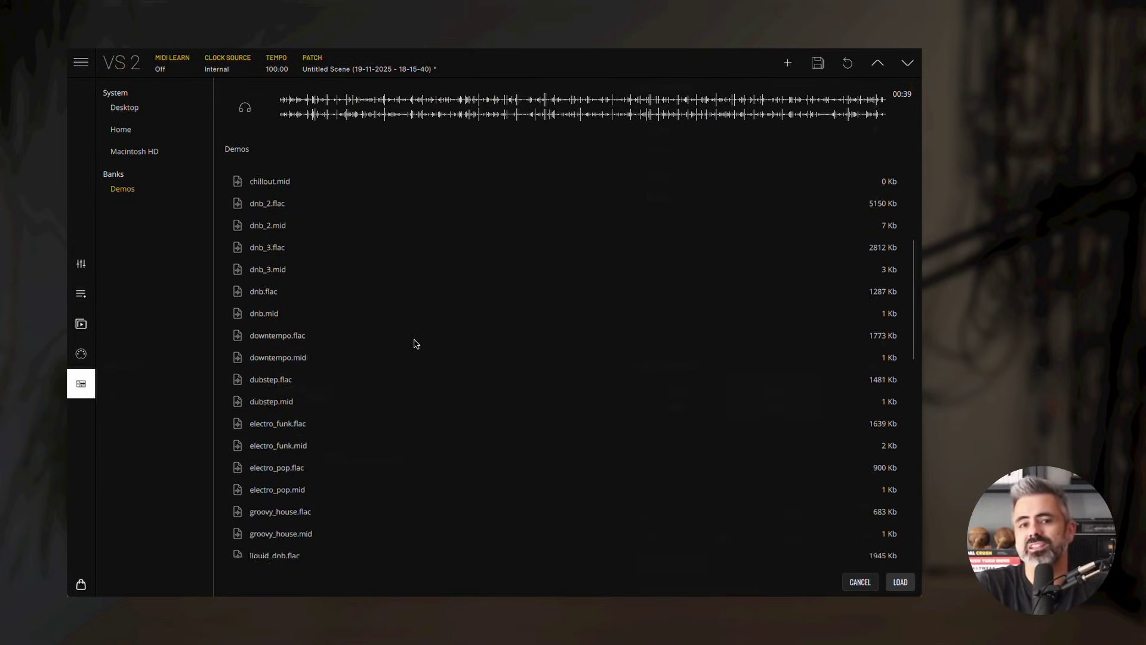
left_click(316, 458)
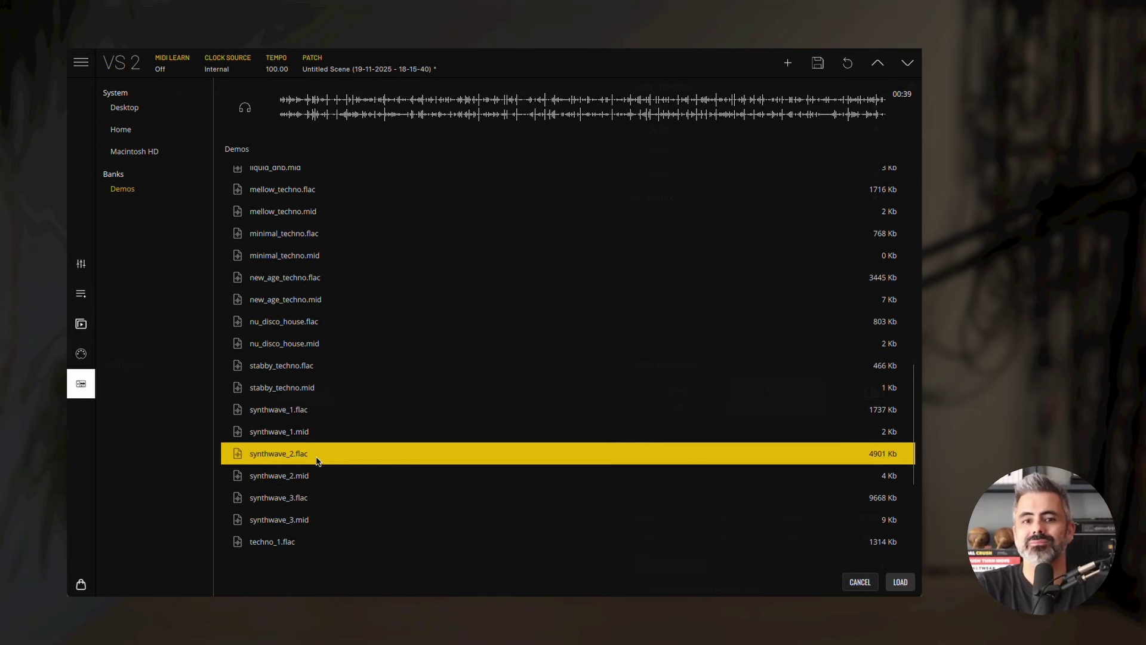
left_click(902, 587)
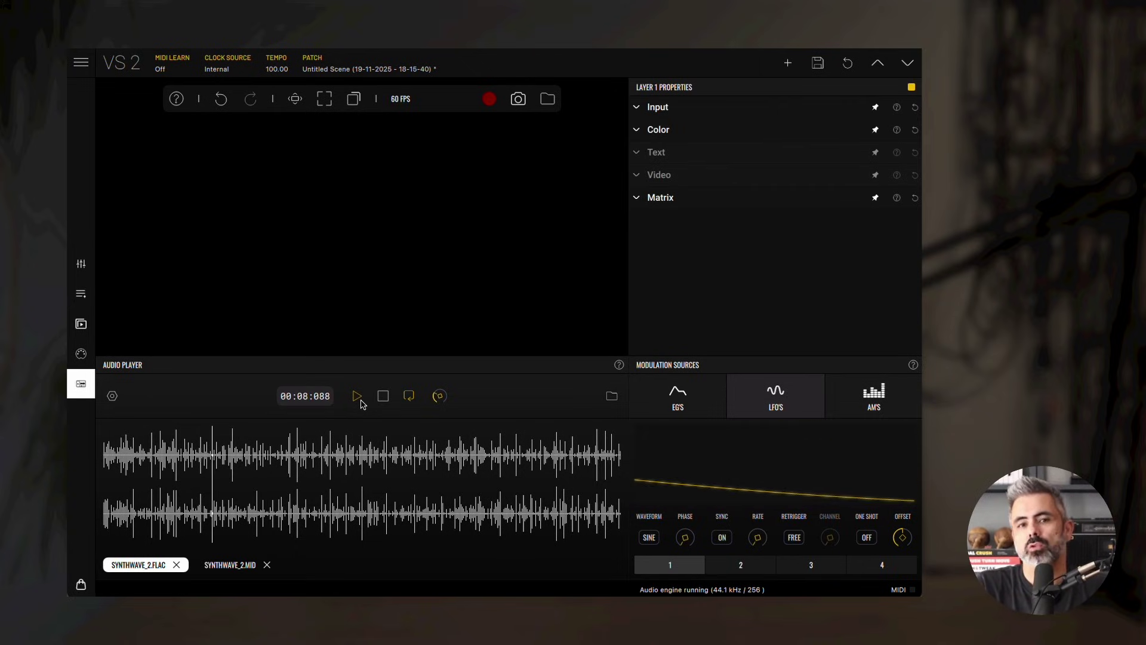
left_click(237, 566)
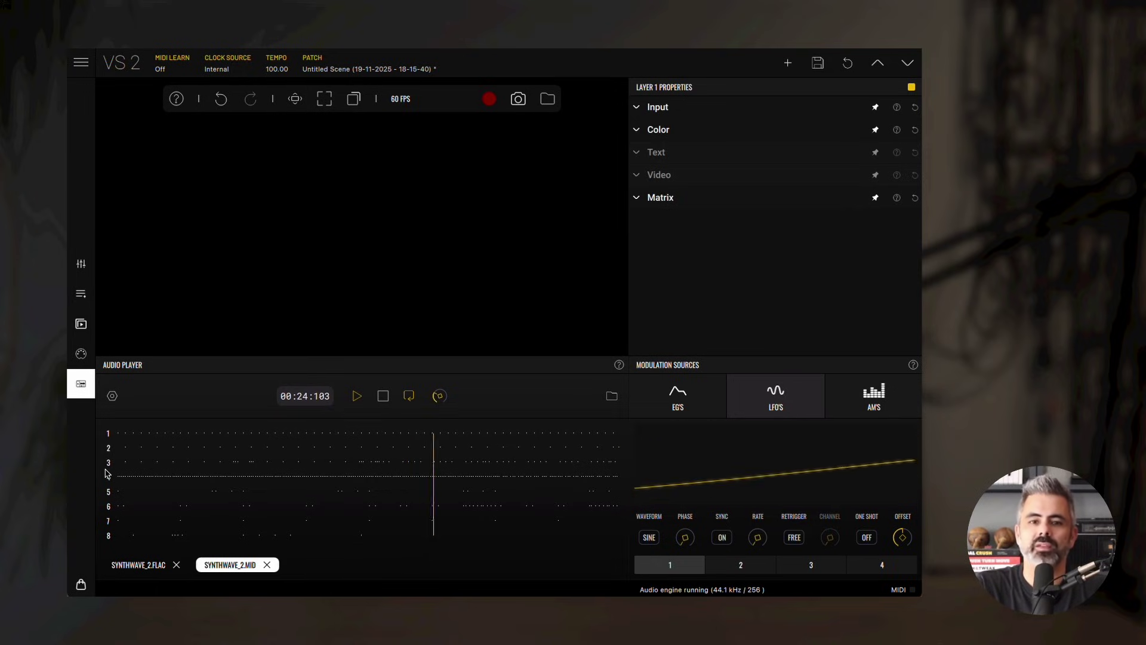
Load the Glowing Circle shader onto layer 1 from the material browser
left_click(81, 263)
left_click(131, 438)
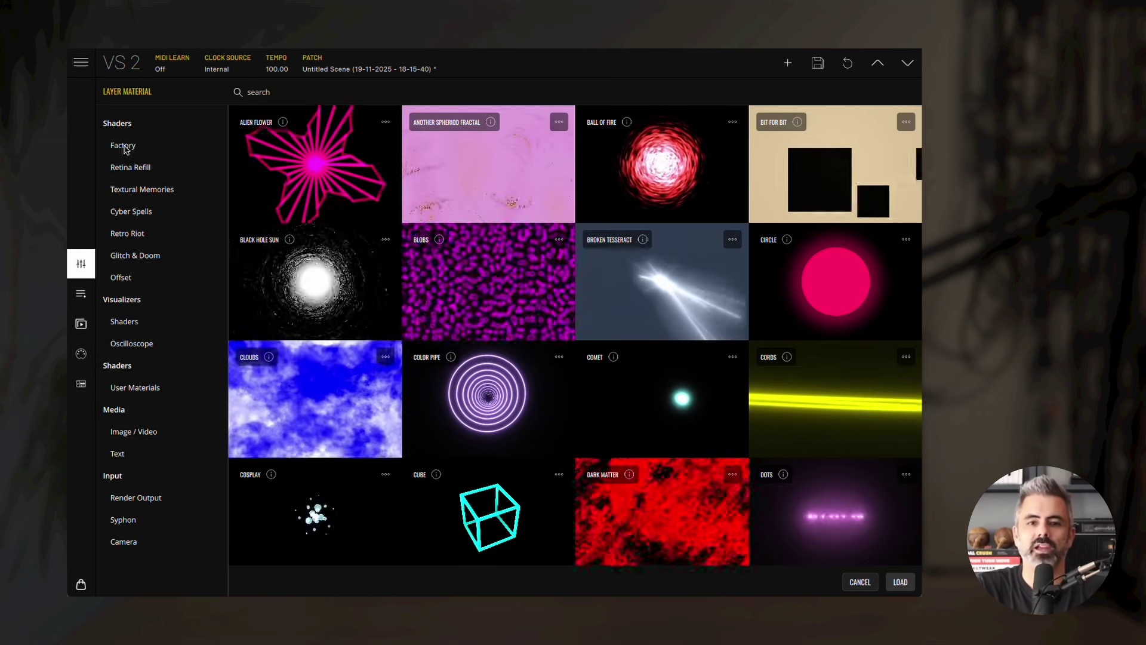
scroll(560, 365, "down", 5)
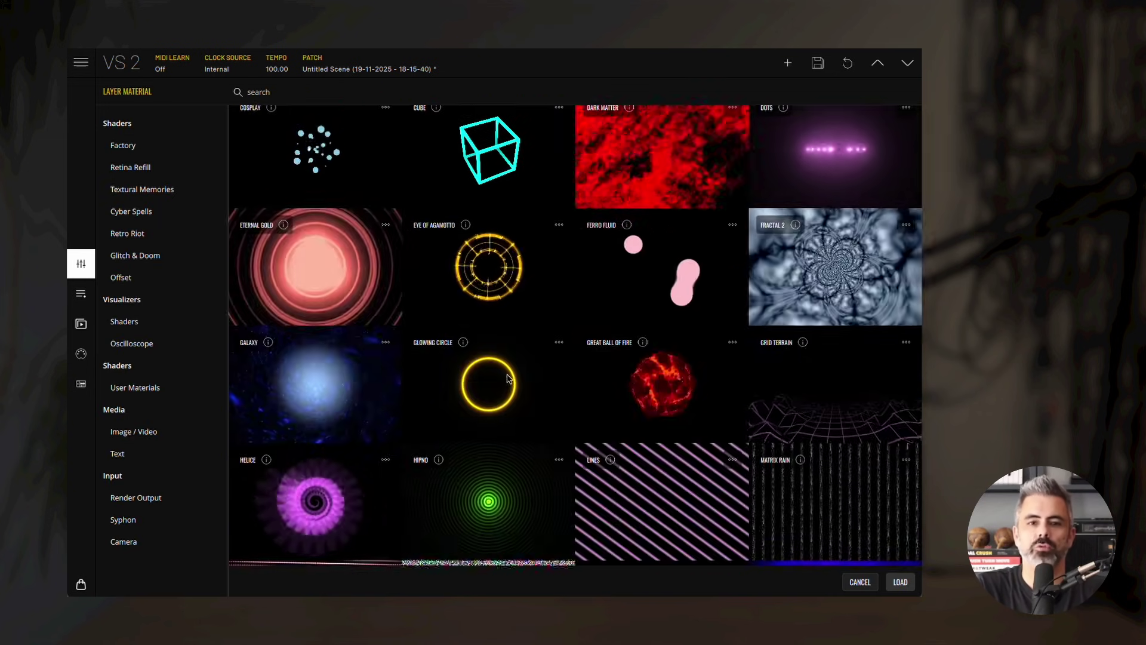
double_click(502, 381)
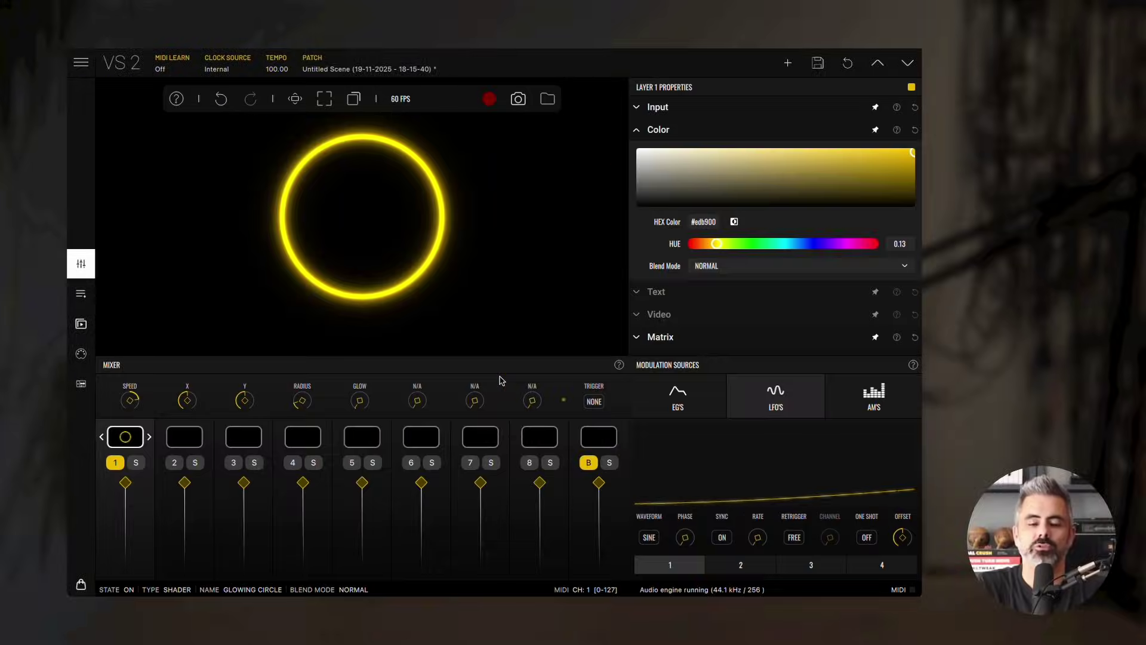
Set layer 1's trigger to MIDI and expand its modulation Matrix
left_click(594, 402)
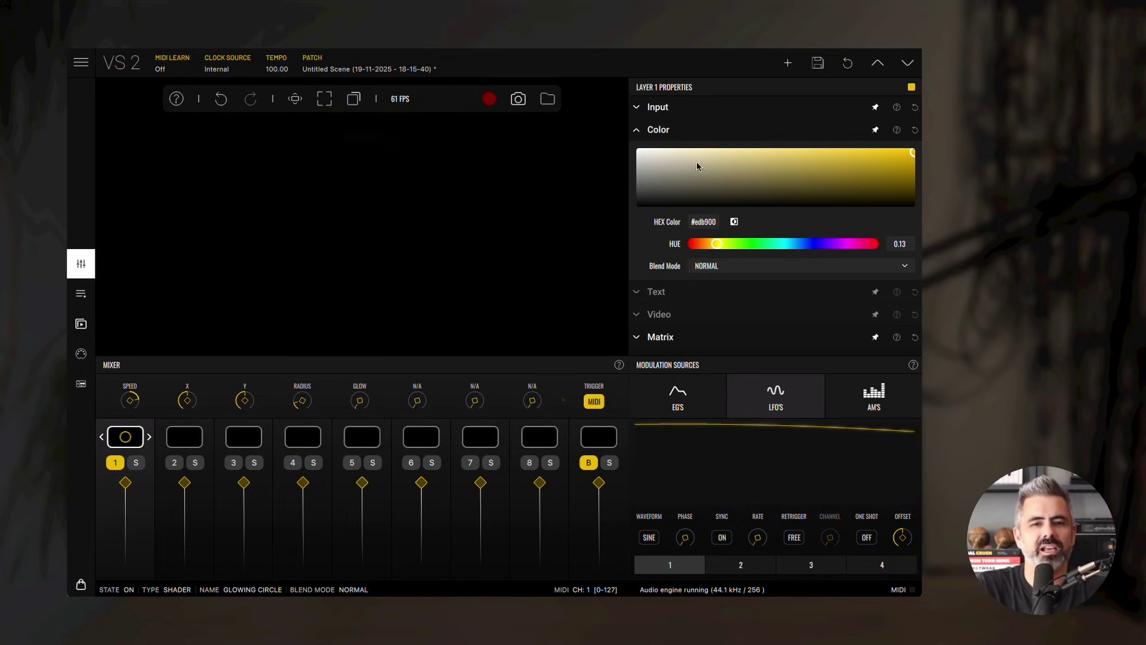
left_click(670, 108)
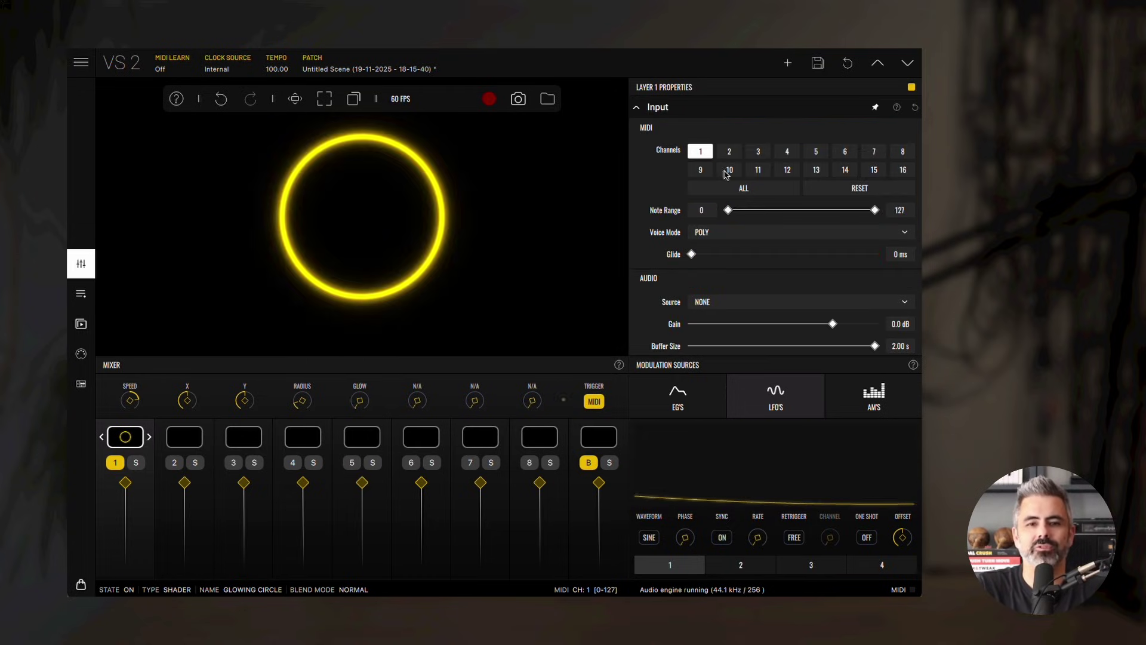
left_click(739, 108)
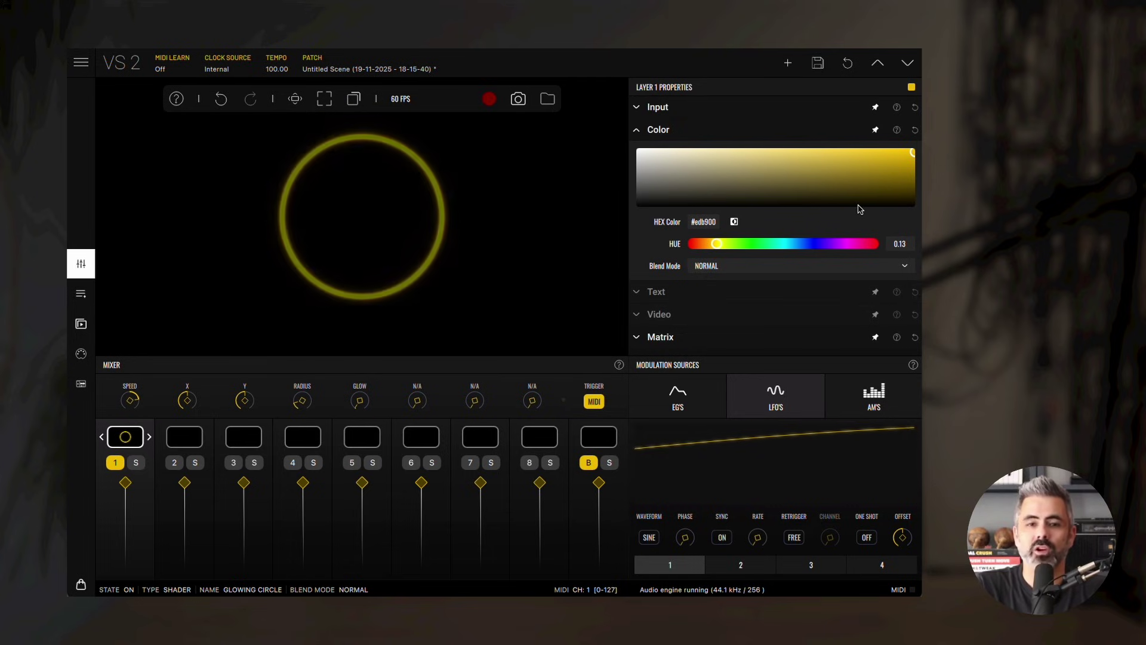
left_click(716, 336)
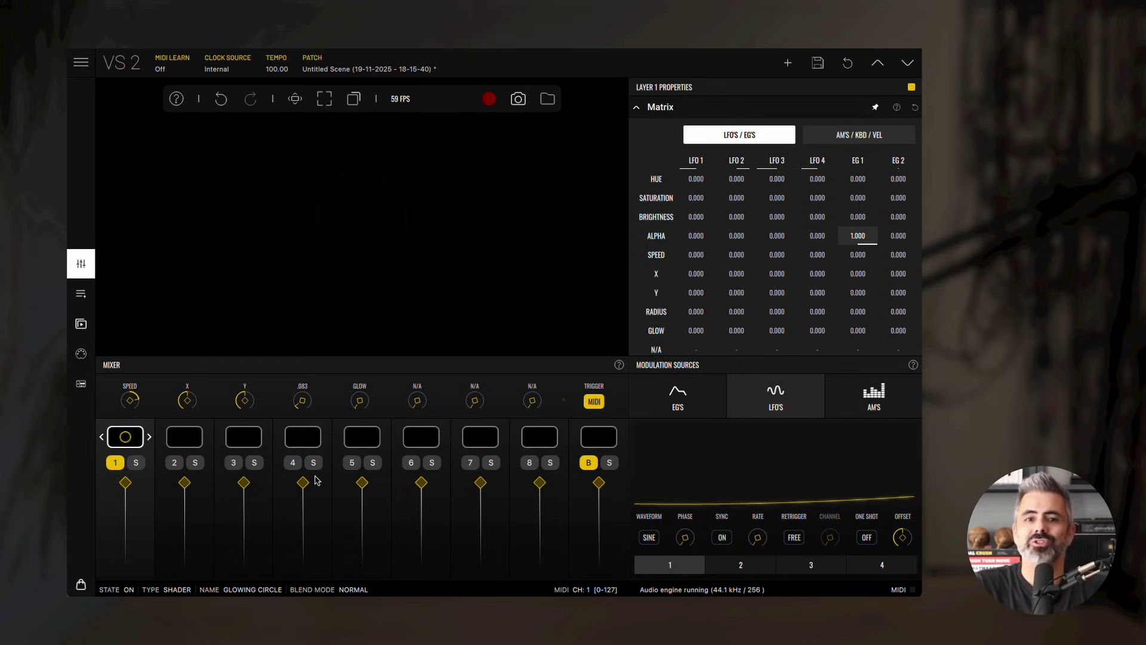
Set layer 1's Color hue to 1.00 to make the ring red
scroll(776, 227, "up", 5)
left_click(659, 130)
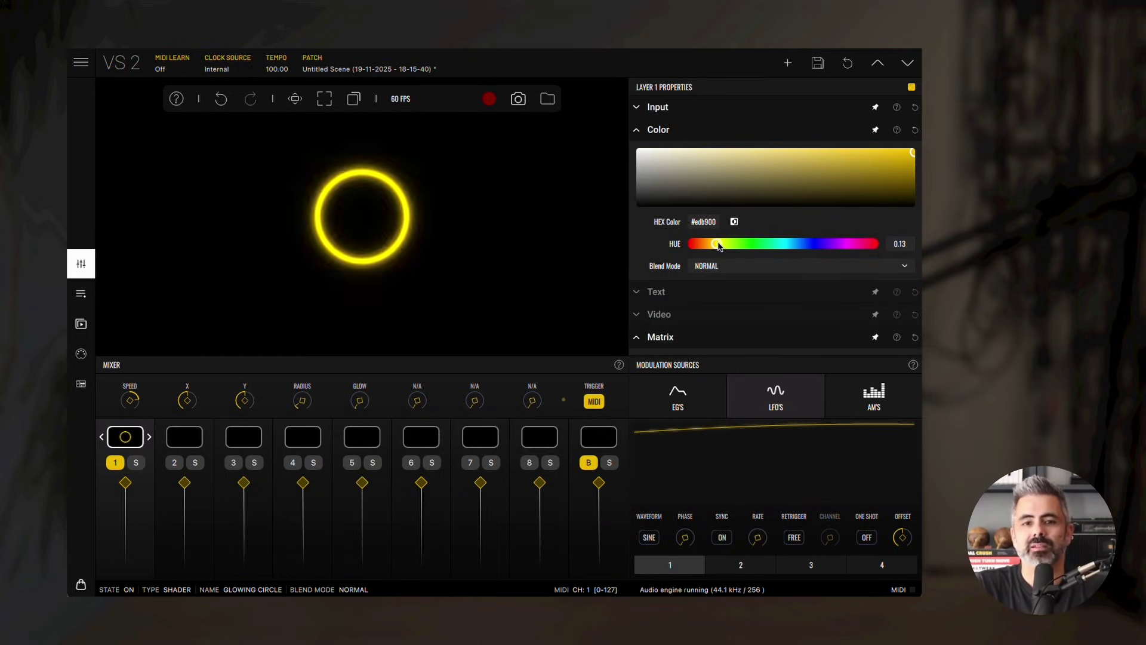
left_click_drag(718, 245, 873, 244)
In the Matrix, lower EG 1/ALPHA to 0.830 and set KBD/GLOW to -0.020
scroll(842, 263, "down", 2)
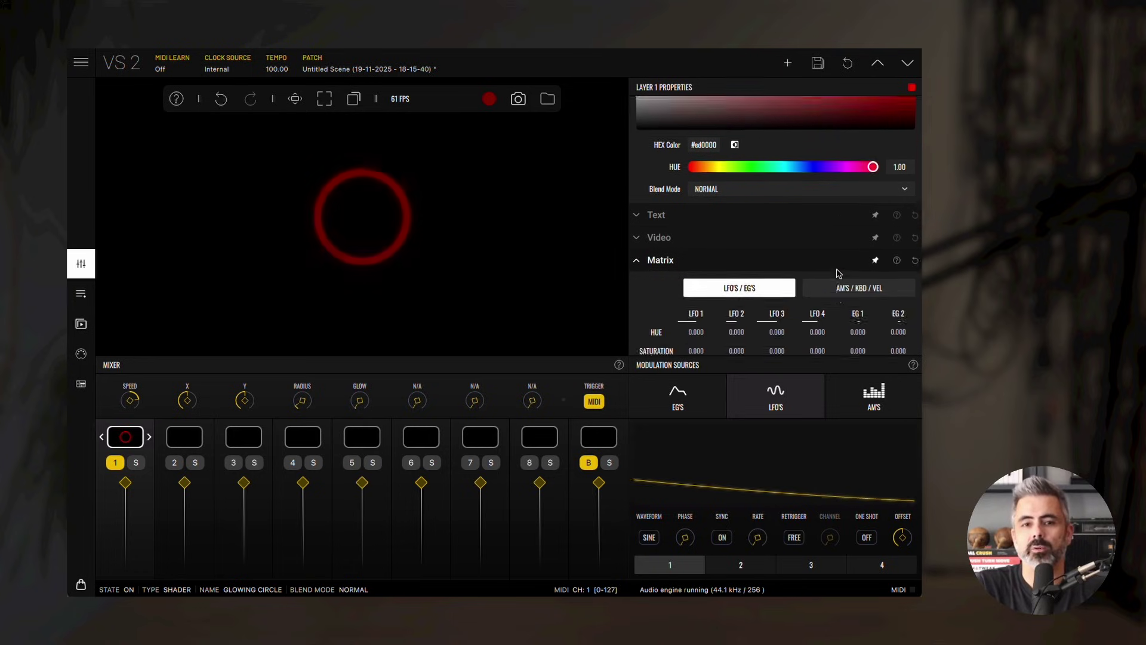
scroll(839, 274, "down", 2)
left_click_drag(858, 281, 851, 328)
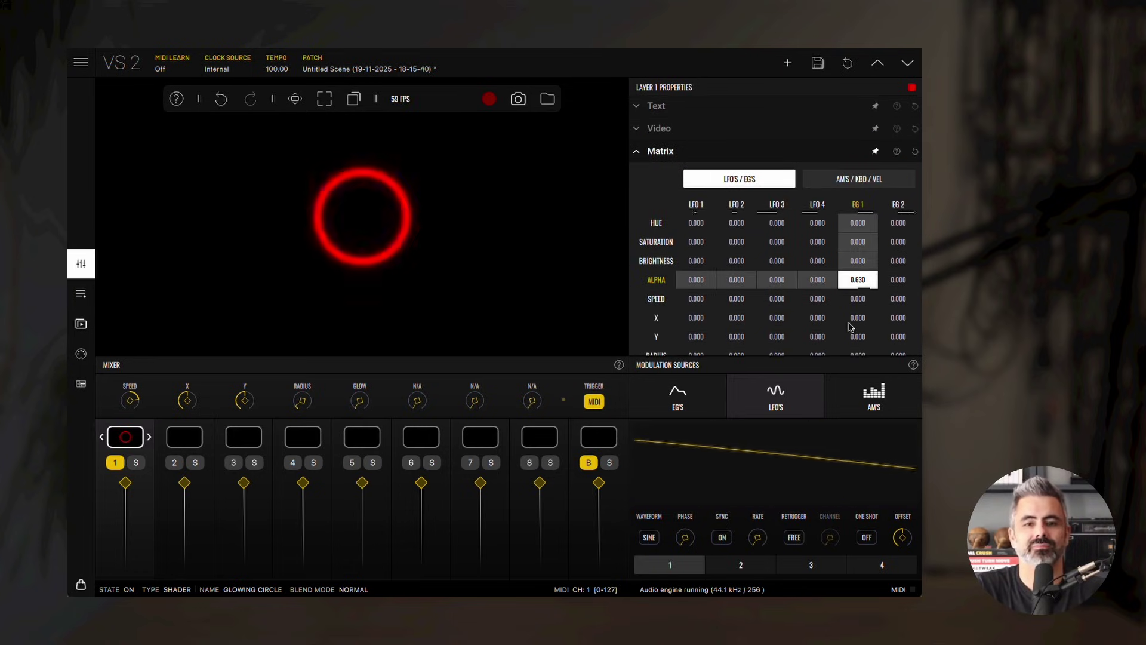
left_click(874, 181)
scroll(885, 267, "down", 2)
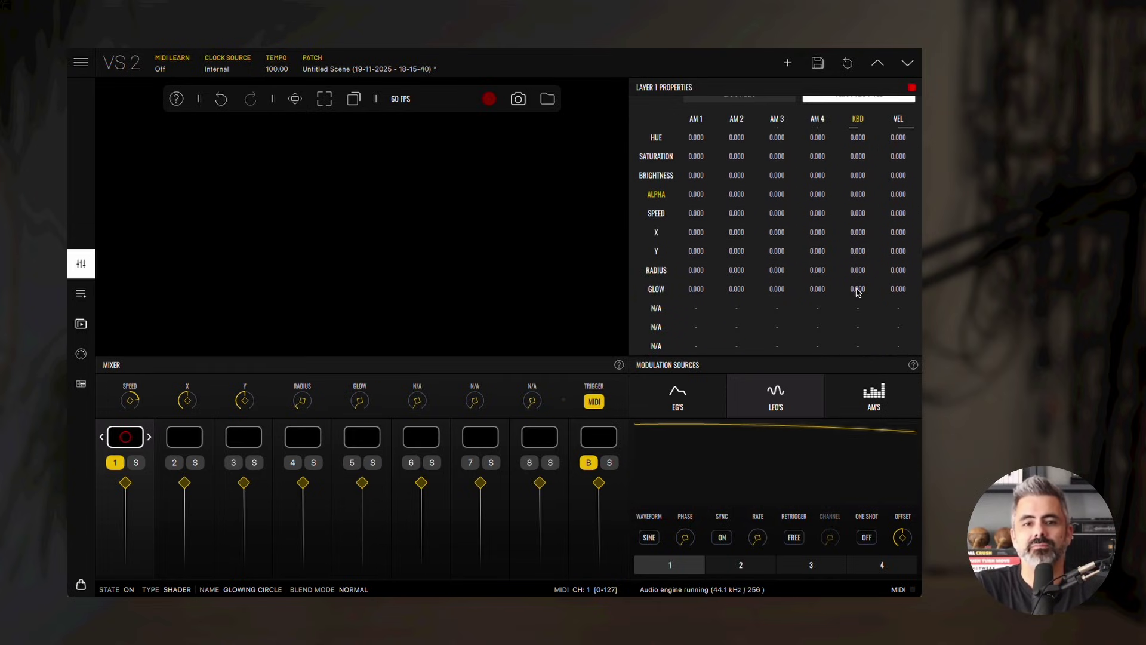
left_click_drag(858, 291, 861, 328)
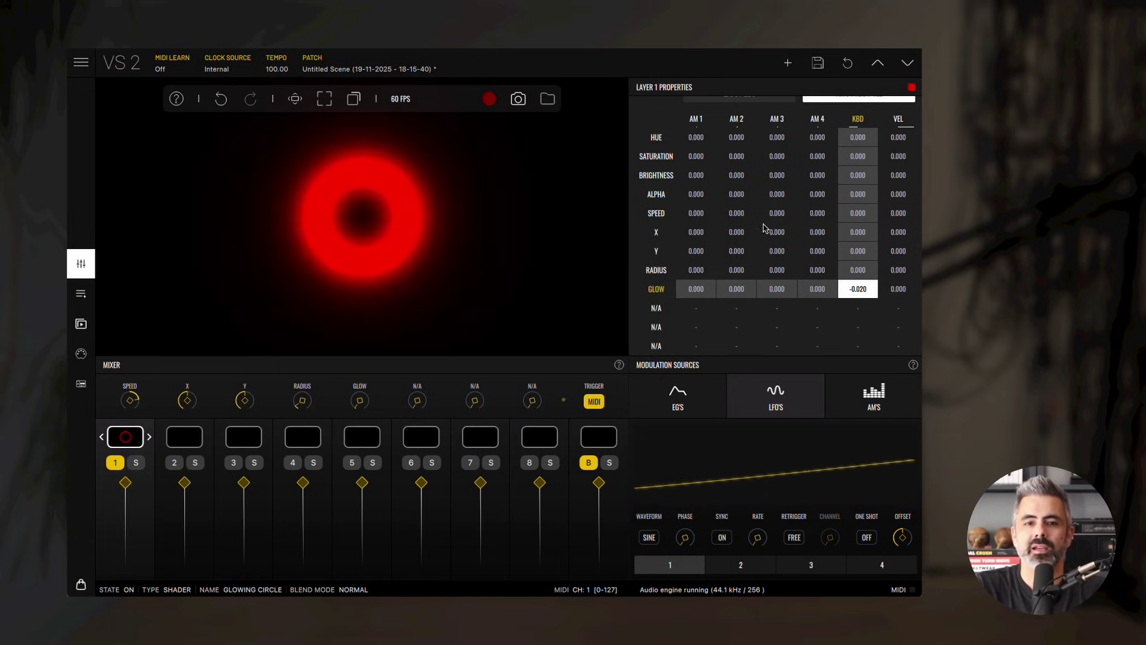
Load the Particles shader onto layer 2
left_click(194, 444)
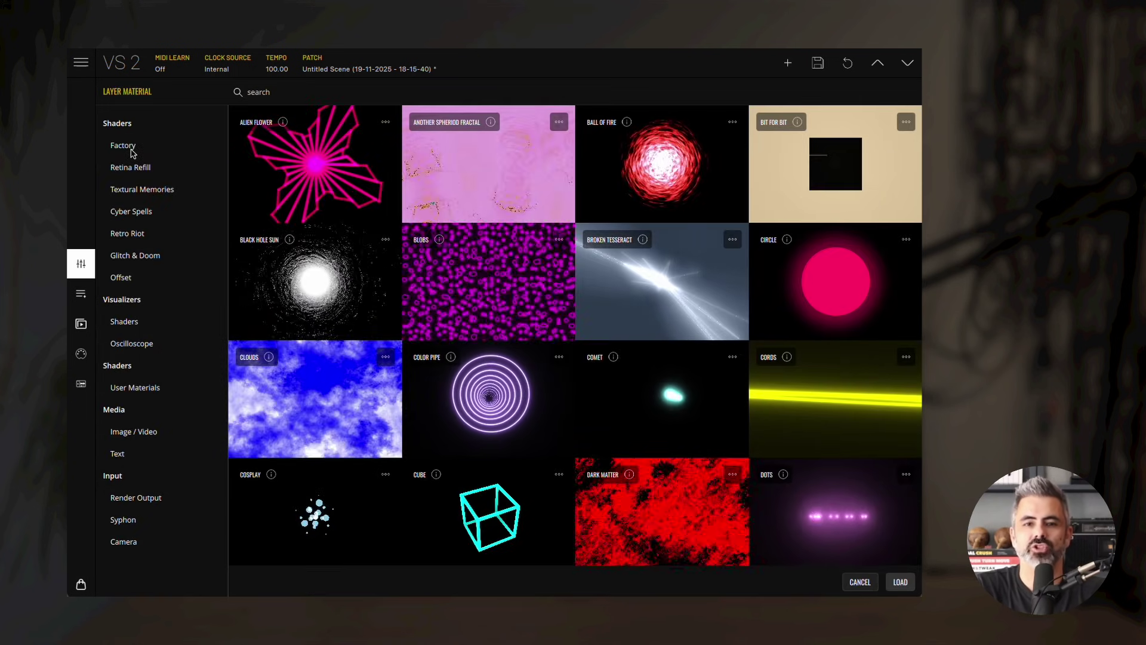
scroll(640, 298, "down", 6)
scroll(640, 298, "down", 4)
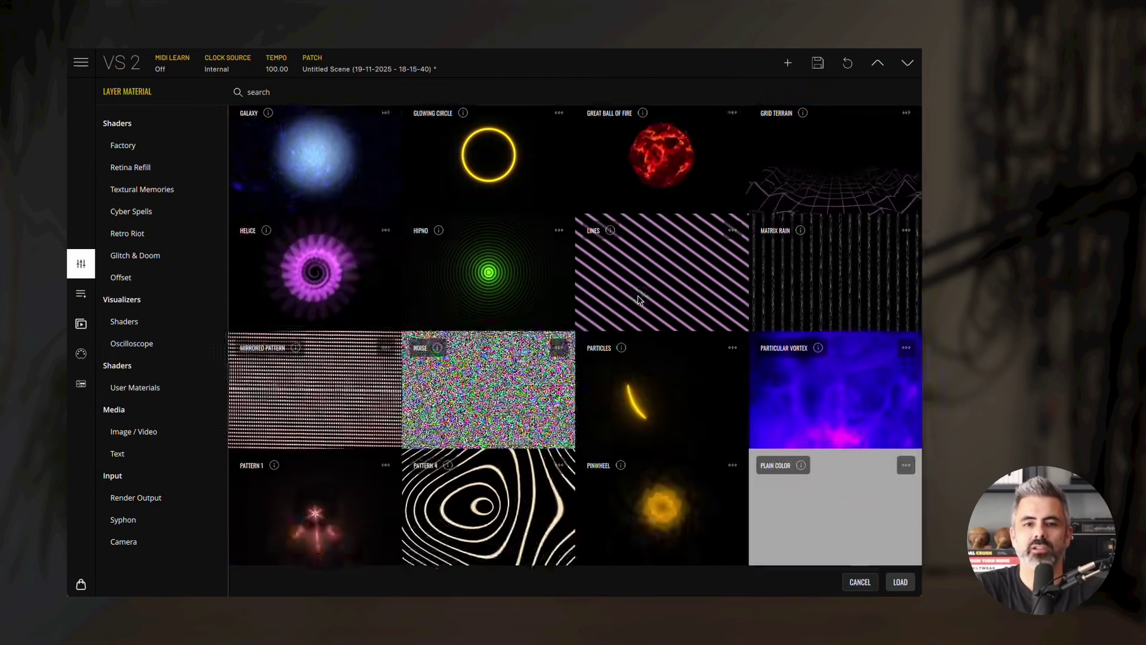
double_click(645, 335)
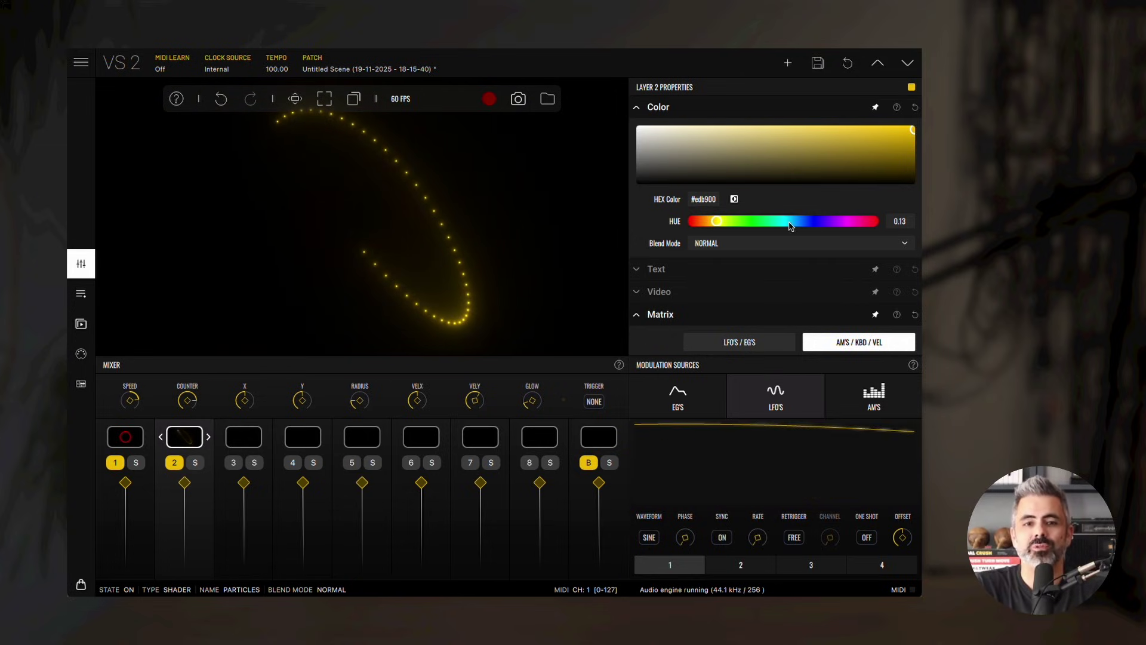
Limit layer 2's MIDI input to channels 2 and 3, and colour it near-white #f2efe6
scroll(800, 196, "up", 1)
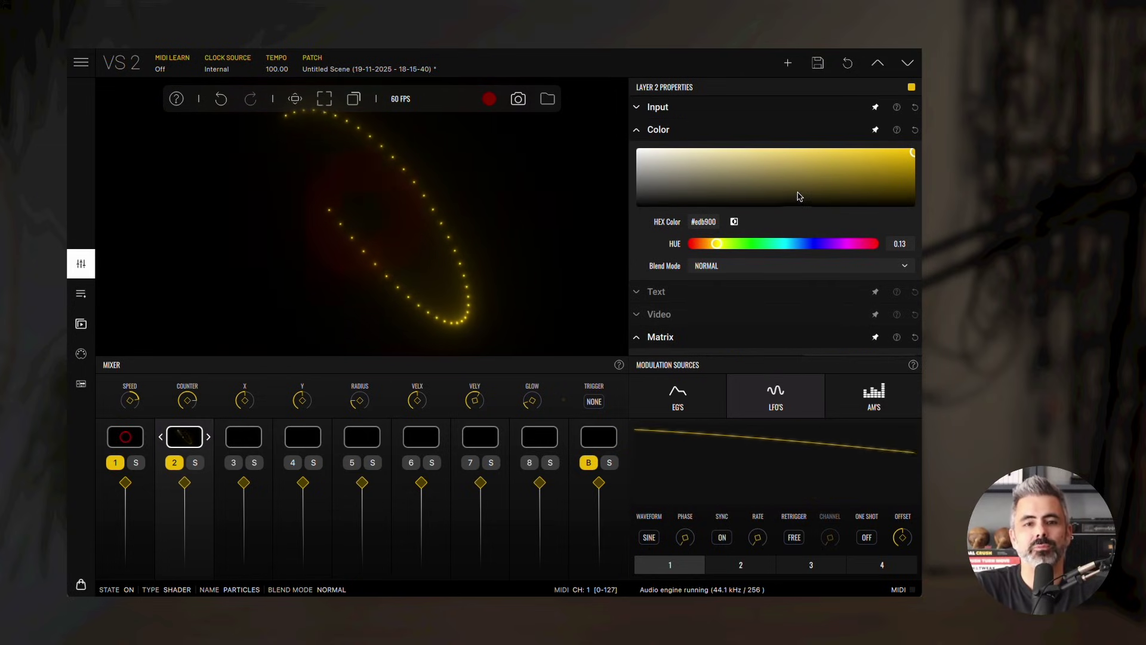
left_click(673, 109)
left_click(729, 151)
left_click(759, 151)
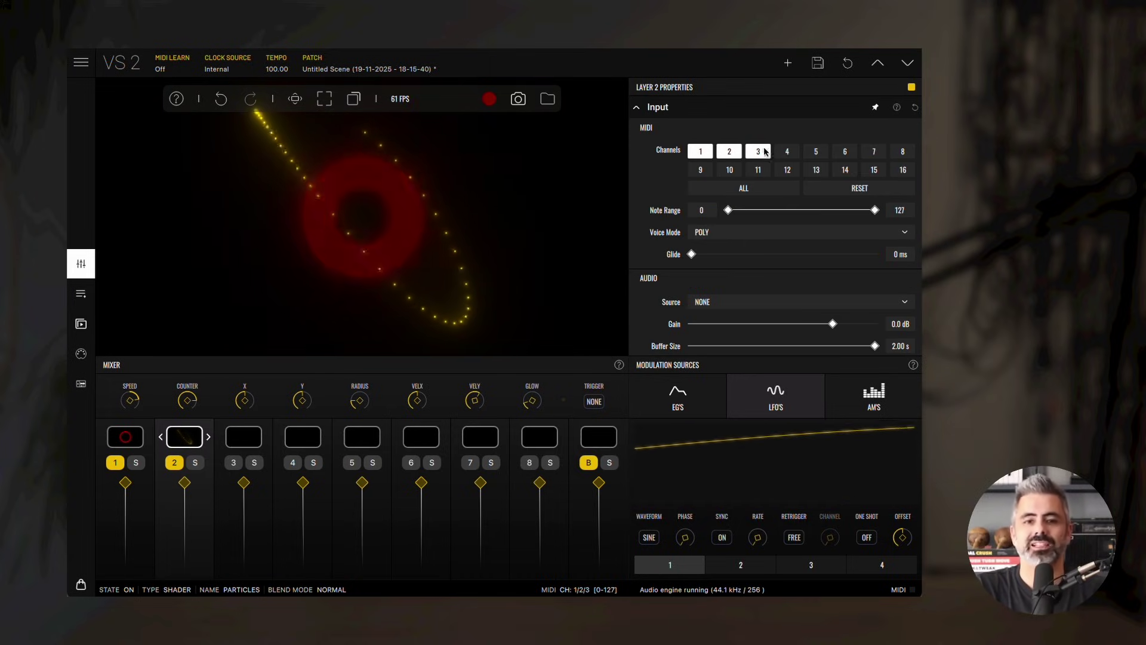
left_click(701, 151)
left_click(690, 108)
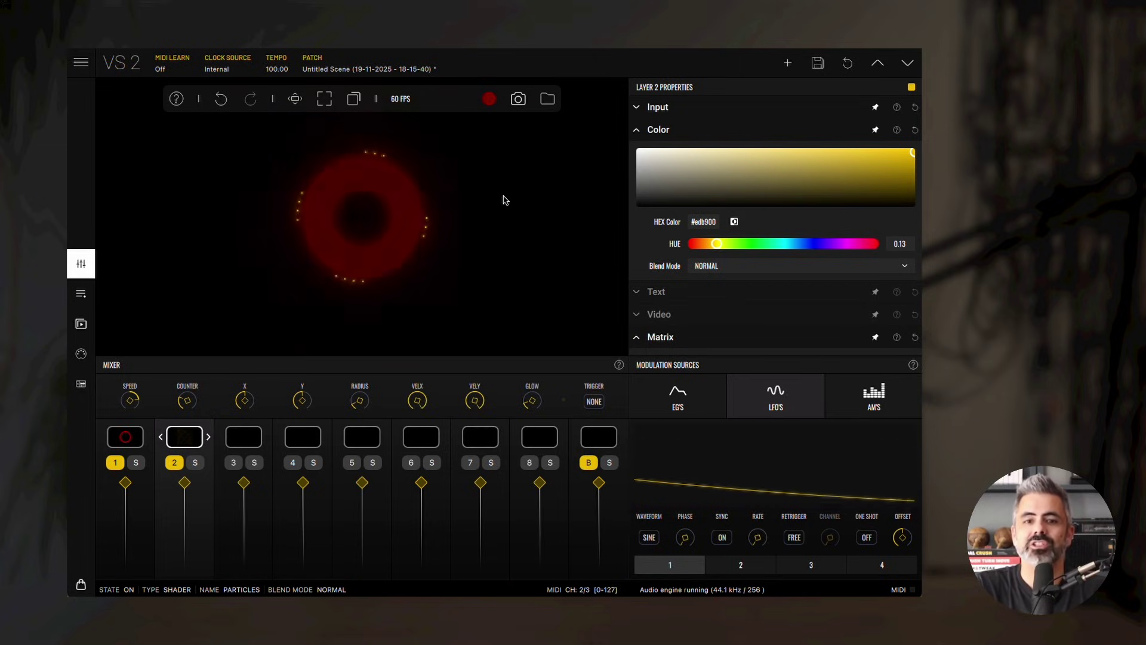
left_click(651, 155)
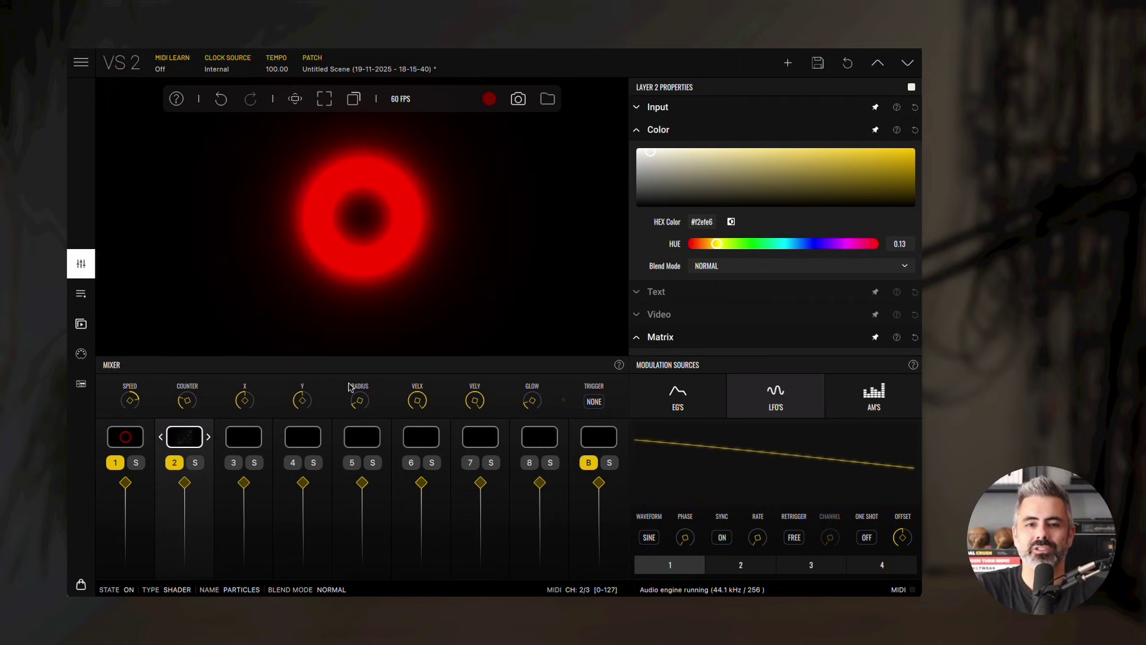
mouse_move(130, 401)
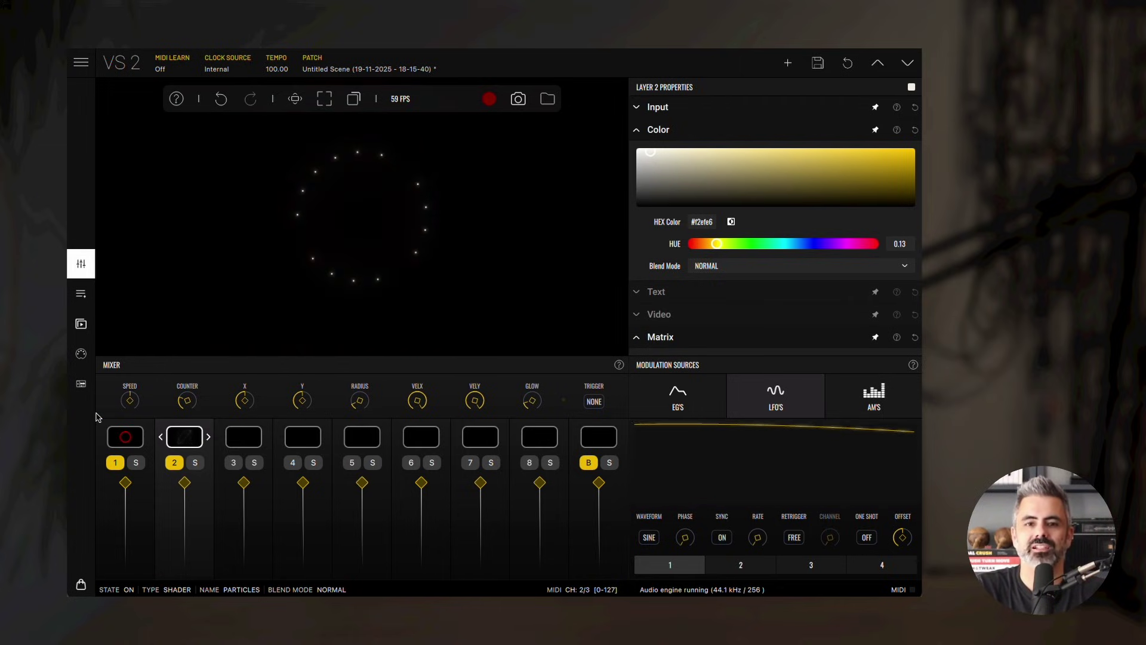
In the LFO tab, enable LFO 1 and LFO 2 for the particles layer
left_click(680, 129)
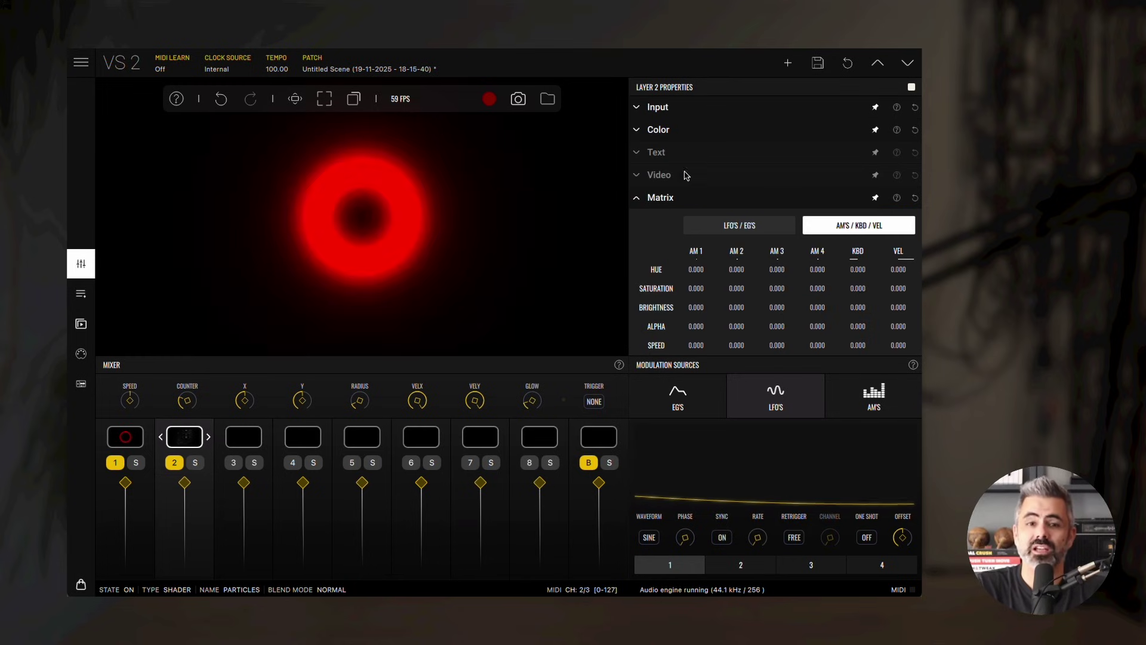
scroll(740, 237, "down", 3)
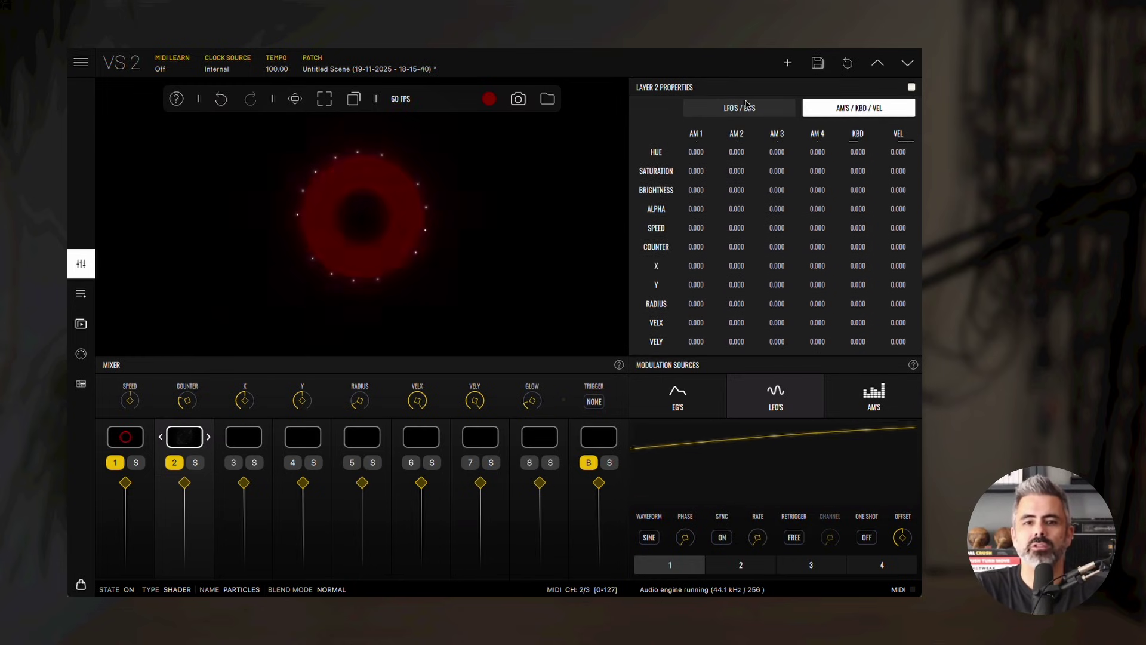
left_click(746, 105)
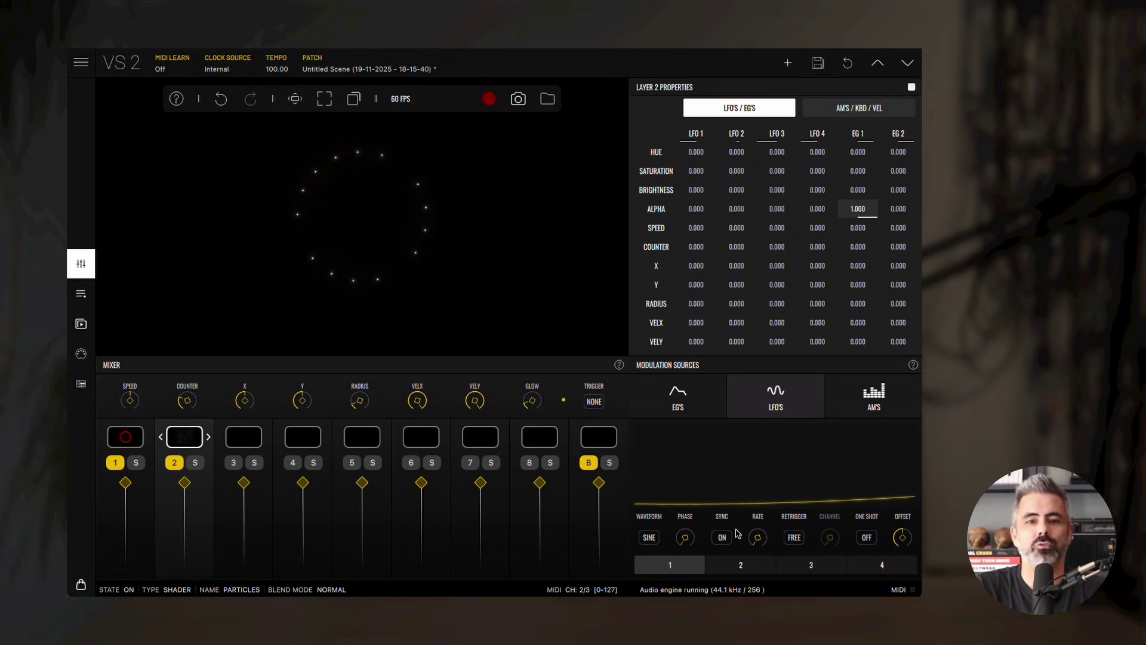
left_click(730, 566)
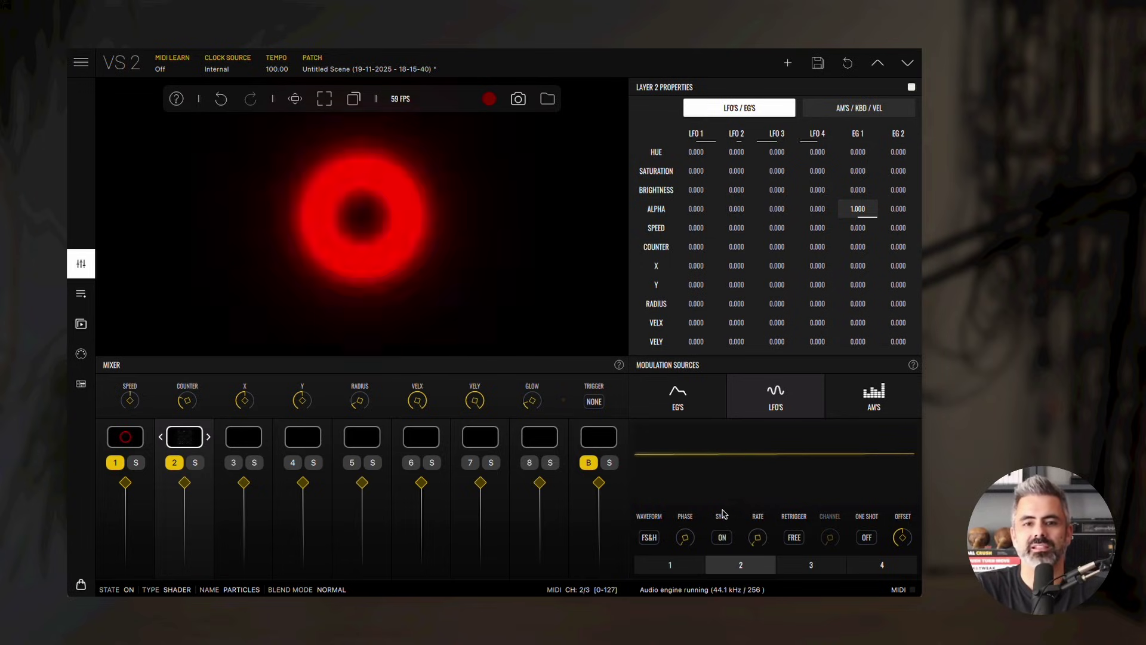
left_click(677, 572)
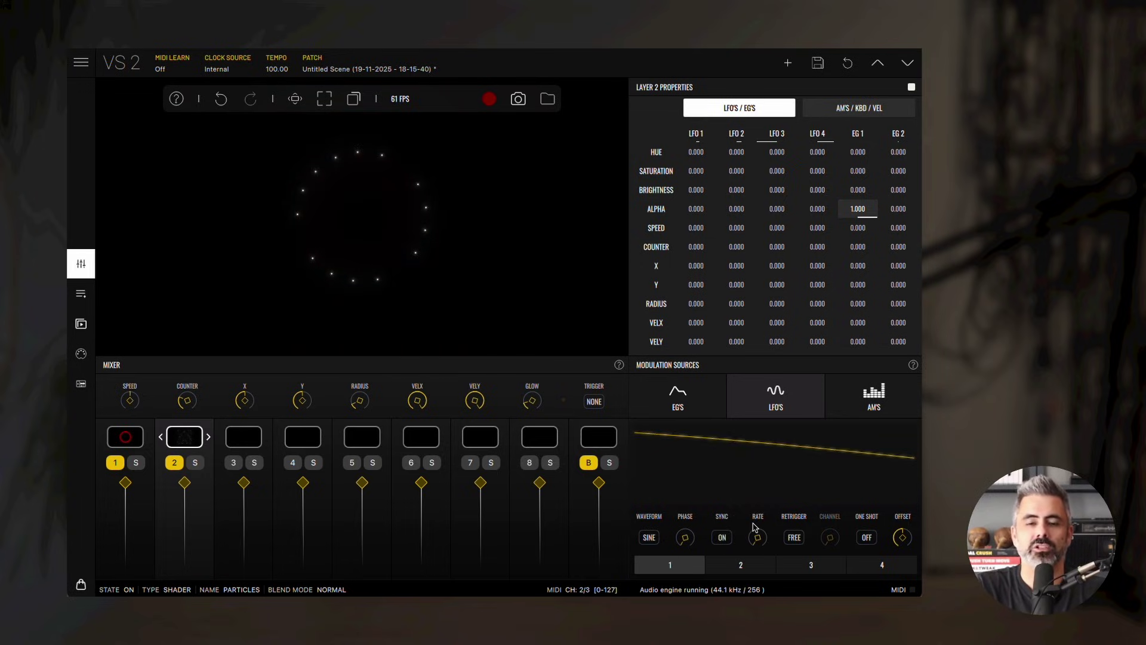
left_click(742, 565)
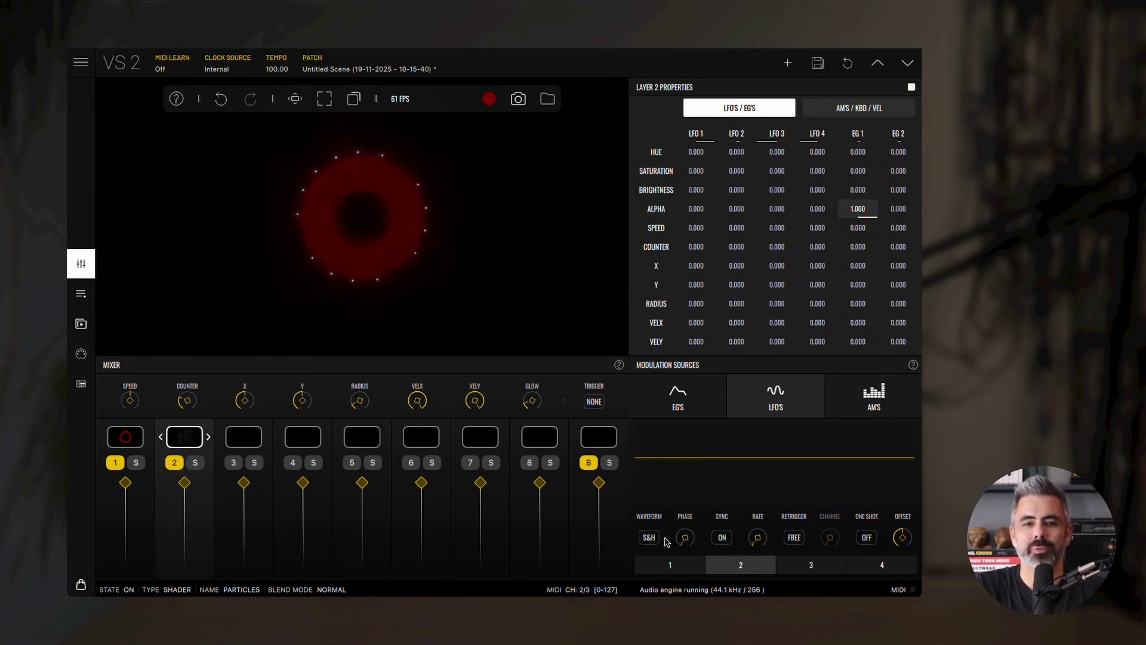
Route LFO 1 to speed at 0.477, LFO 2 to radius at 0.071, and EG 1 to glow at 0.771
left_click(697, 228)
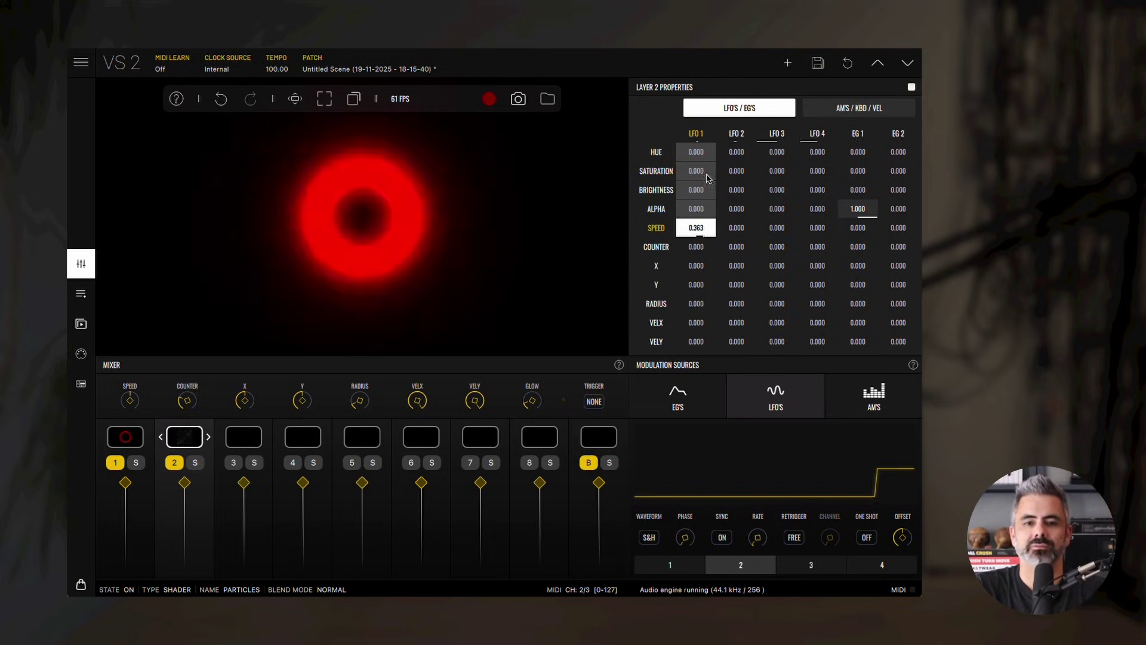
left_click_drag(708, 178, 710, 152)
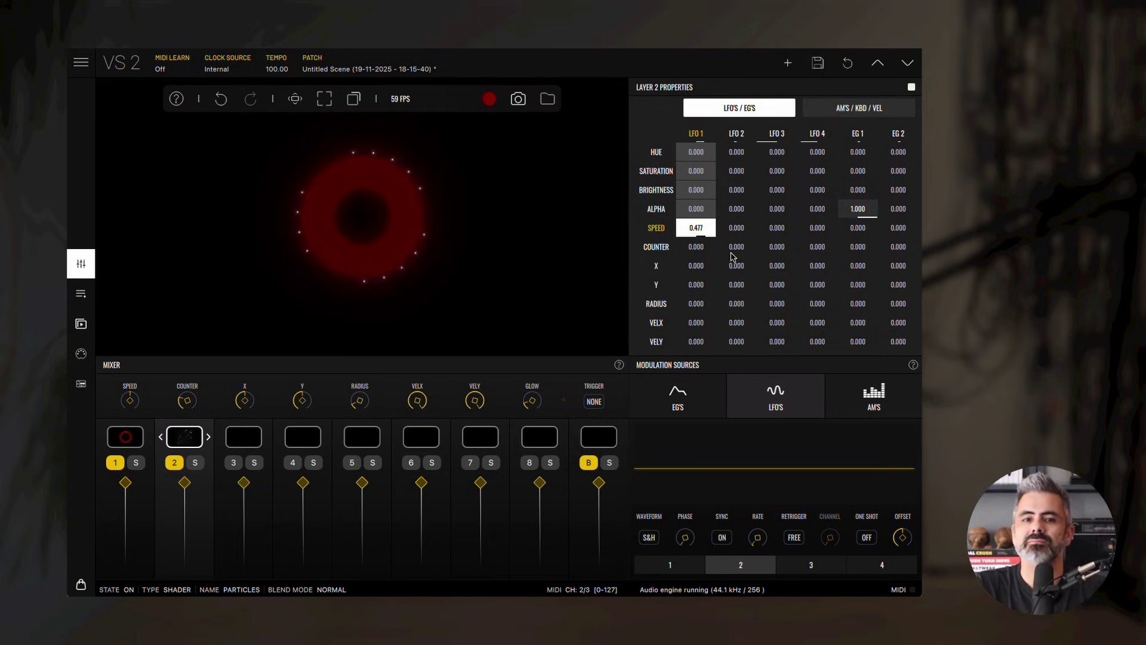
left_click(738, 305)
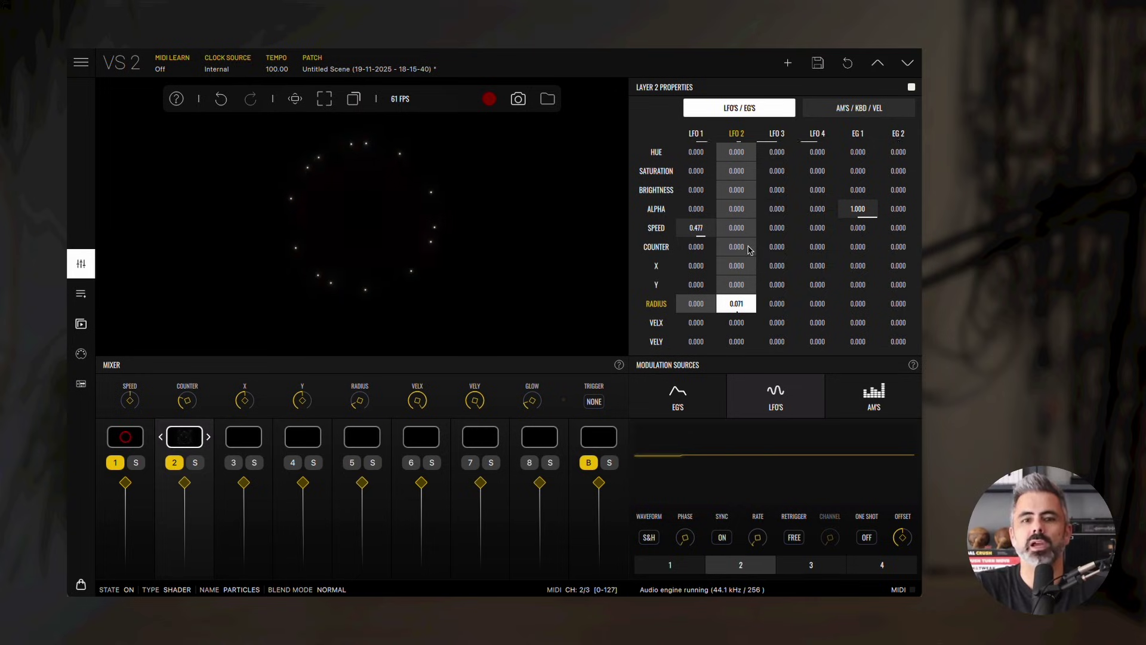
scroll(861, 340, "down", 1)
left_click(862, 341)
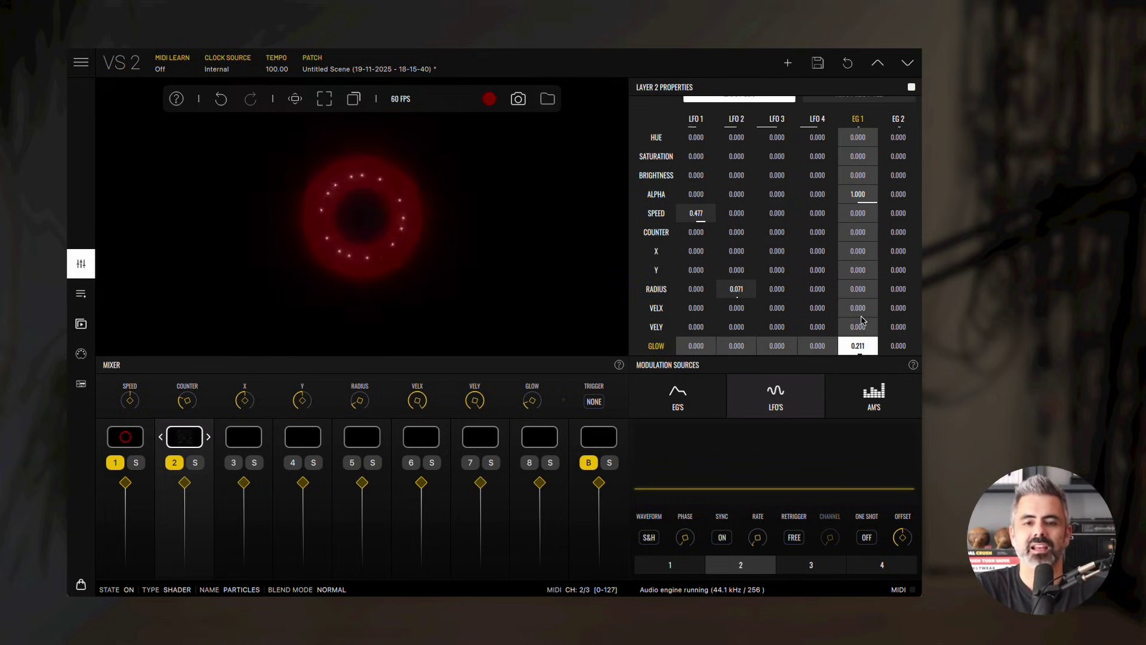
left_click_drag(861, 321, 872, 248)
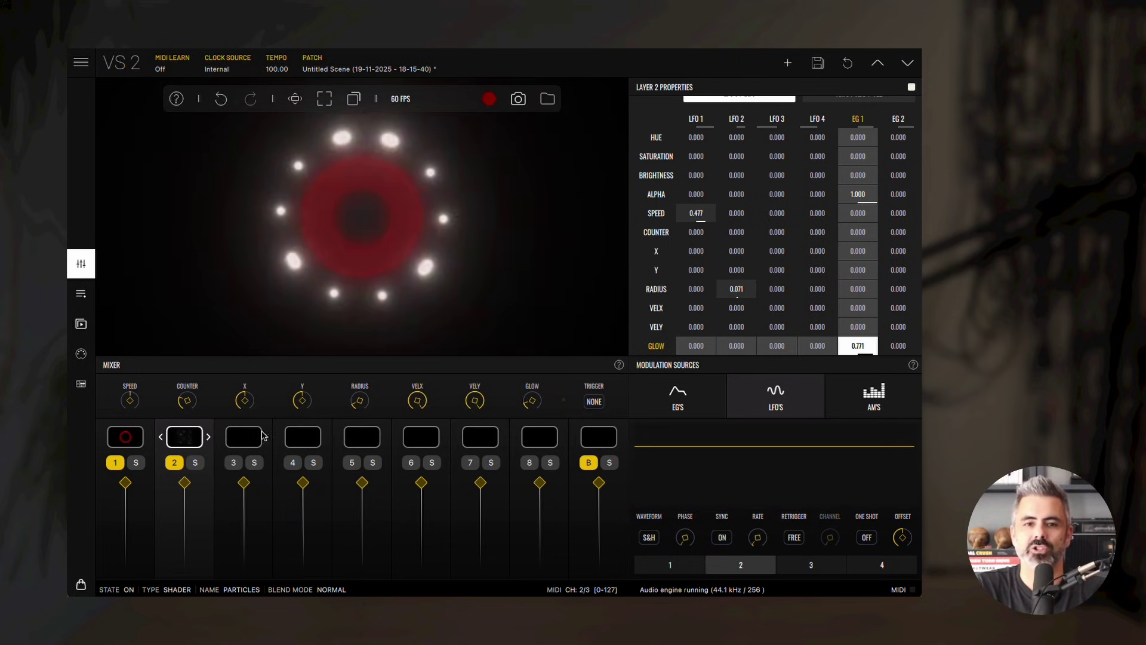
Load the Cords shader onto layer 3 and set its trigger to MIDI
left_click(251, 441)
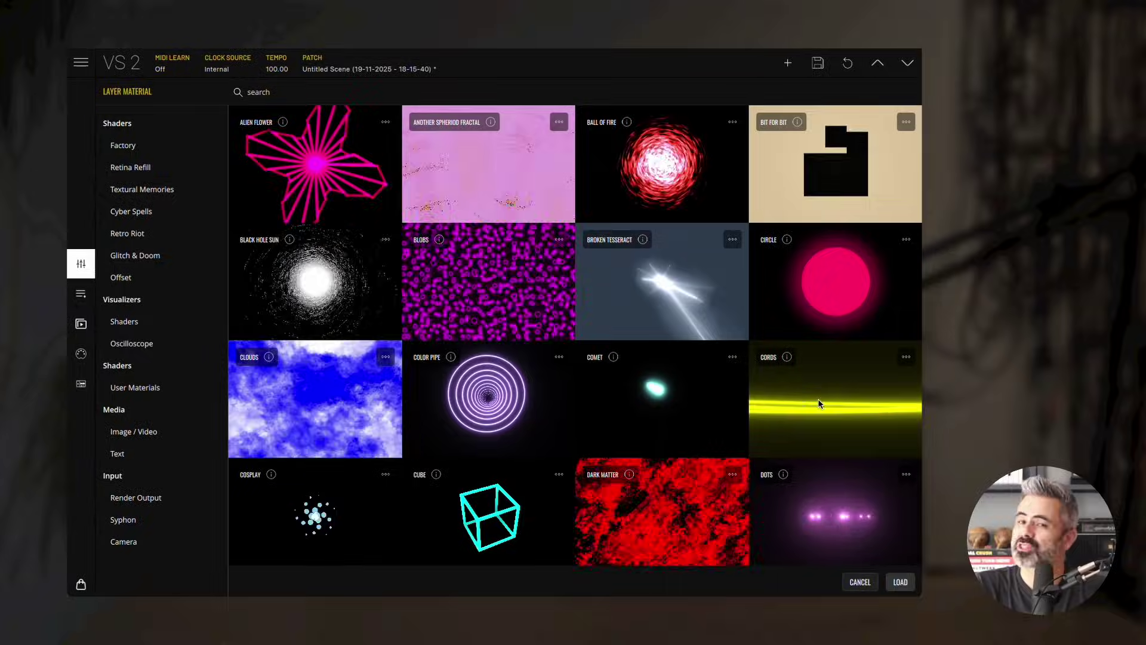
double_click(819, 401)
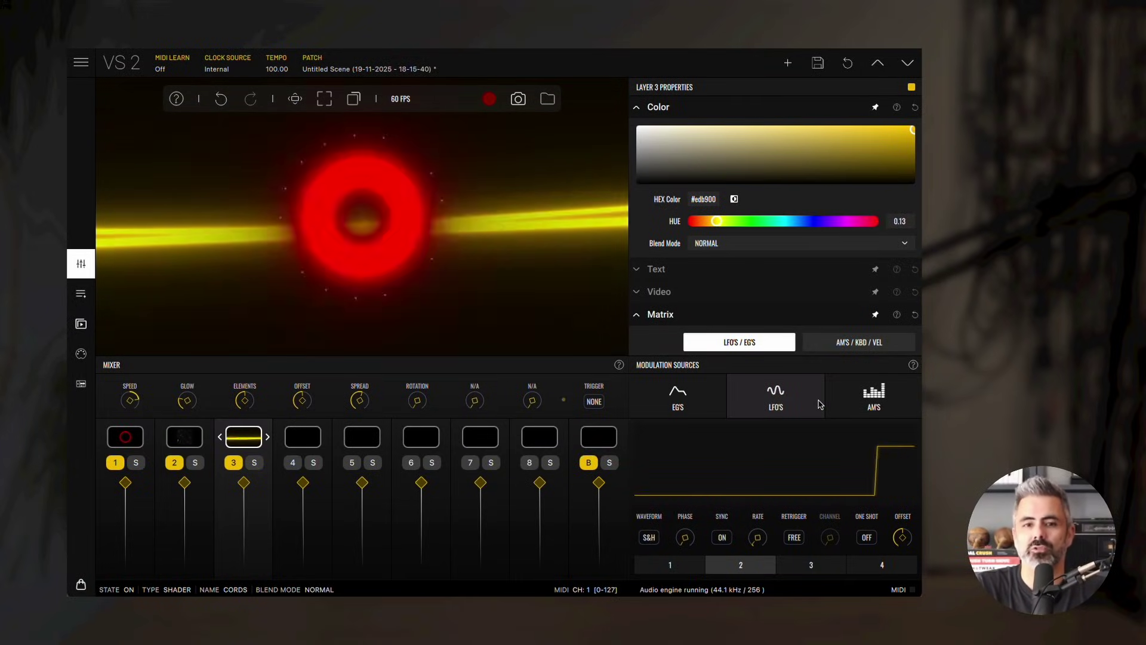
left_click(594, 401)
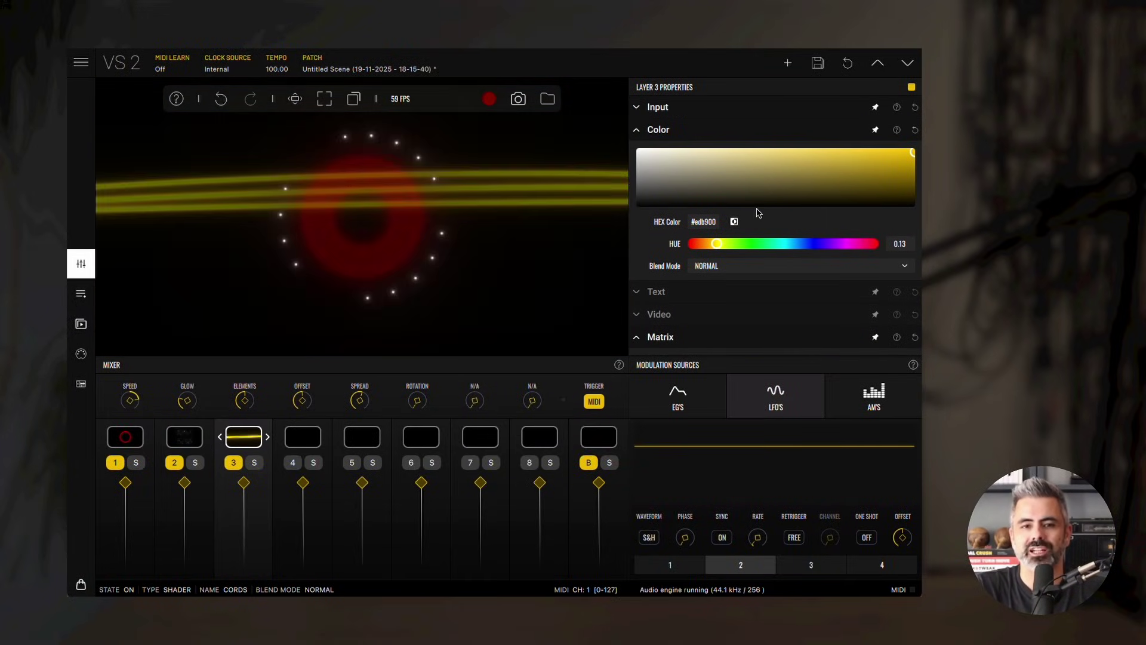
Make layer 3 listen on MIDI channel 8, then collapse the Input and Color sections
left_click(685, 109)
left_click(902, 151)
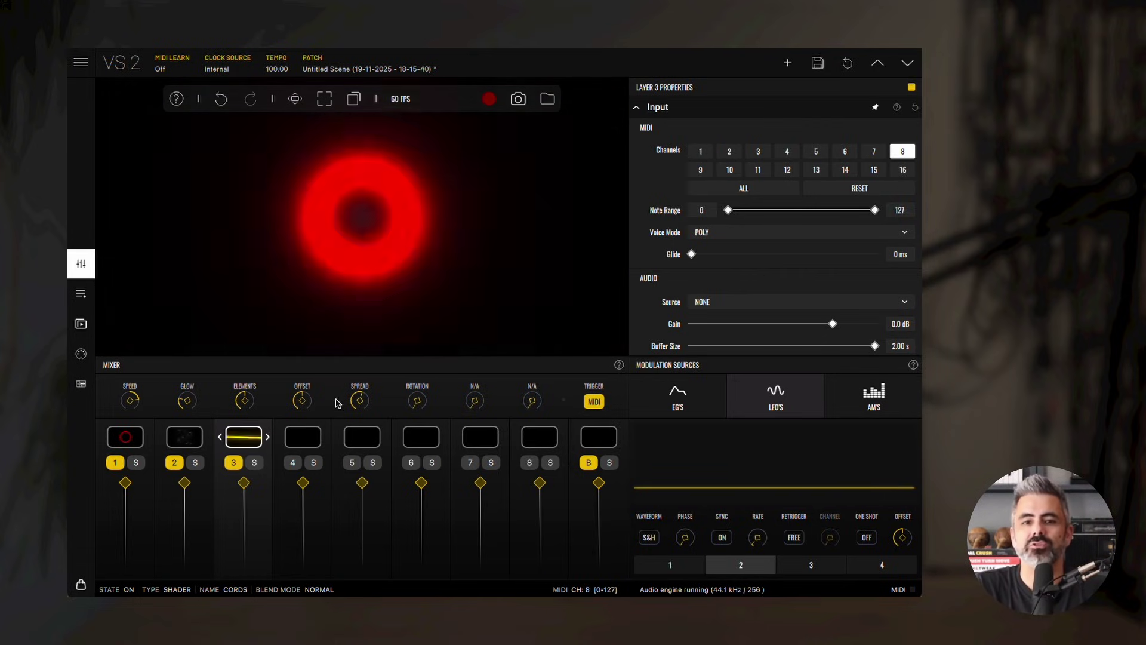
mouse_move(302, 404)
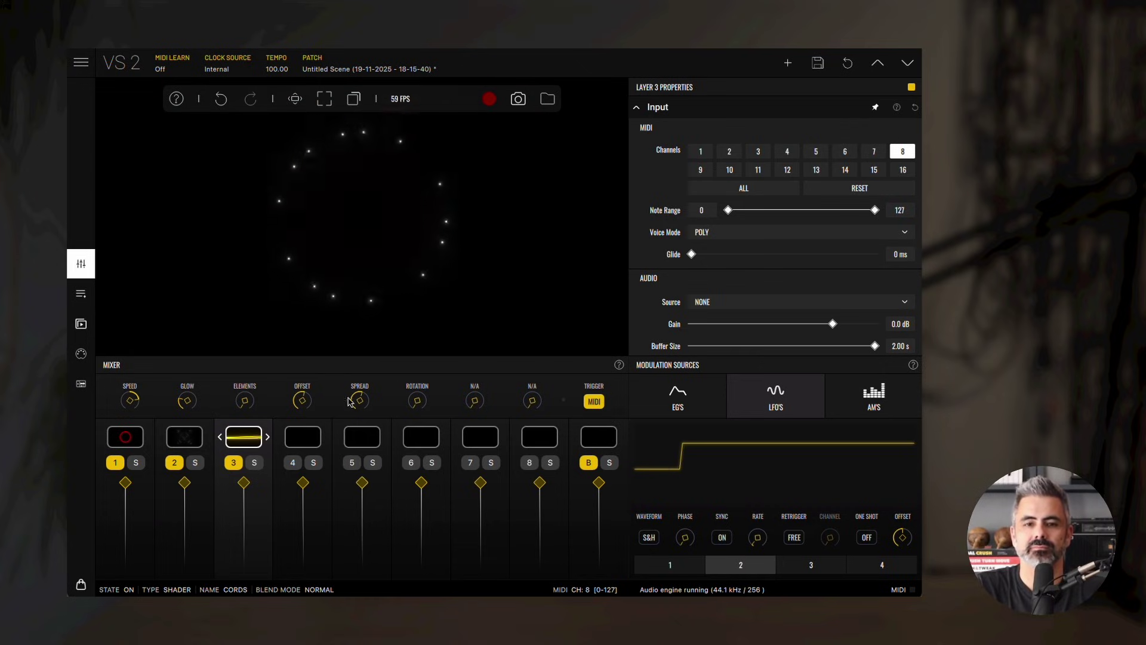
mouse_move(364, 391)
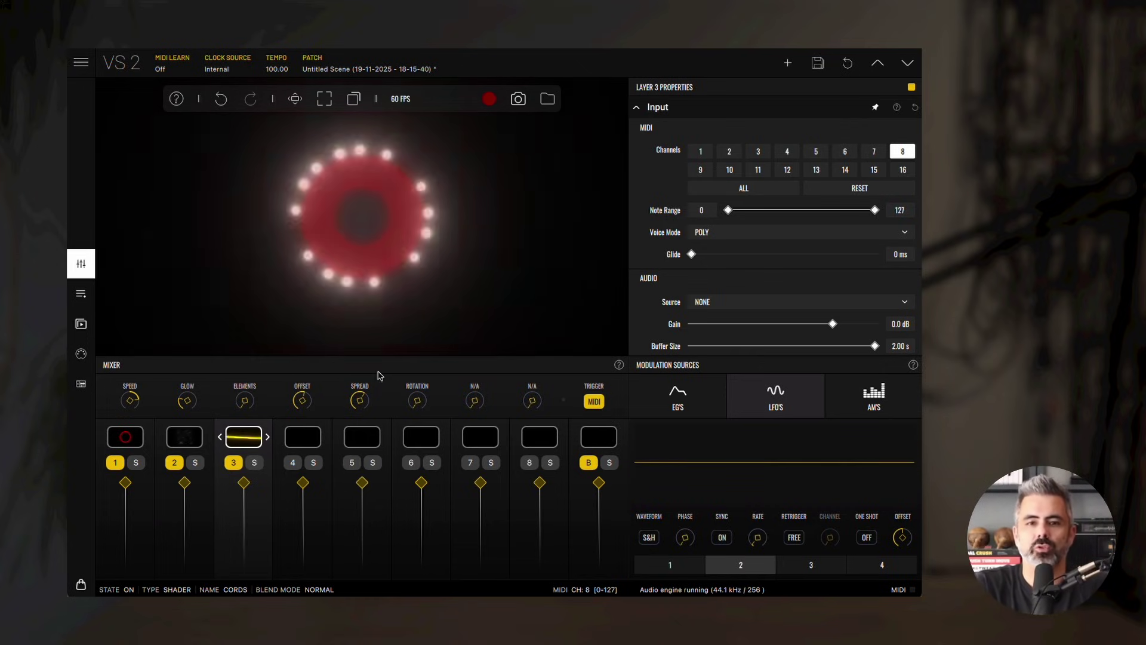
left_click(706, 111)
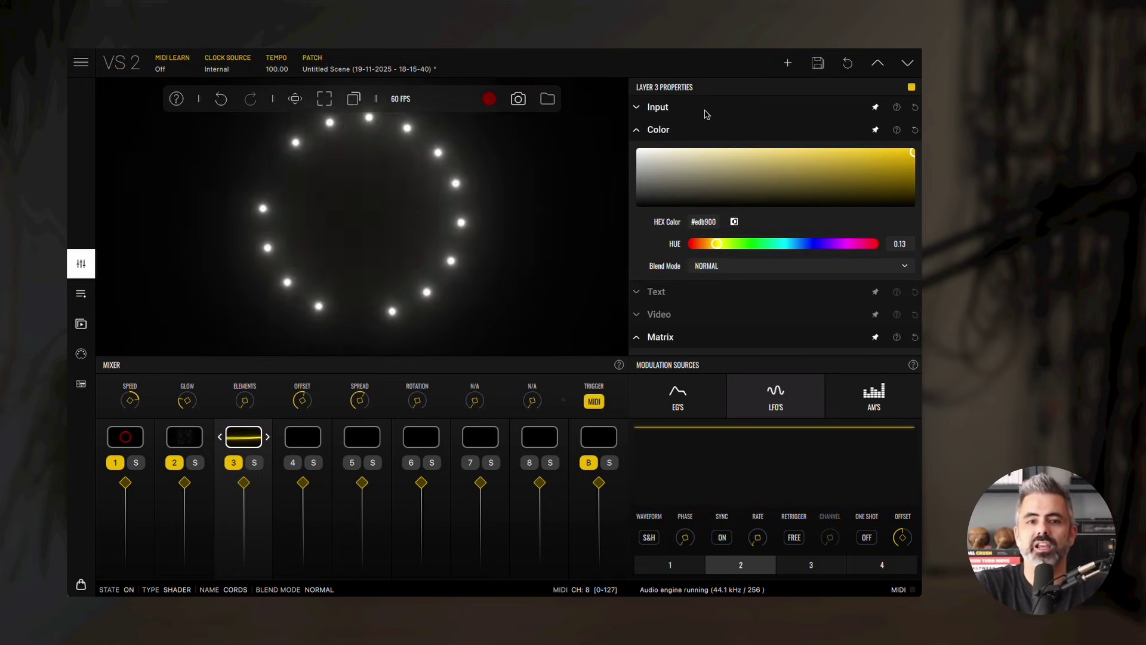
left_click(814, 138)
scroll(813, 141, "down", 3)
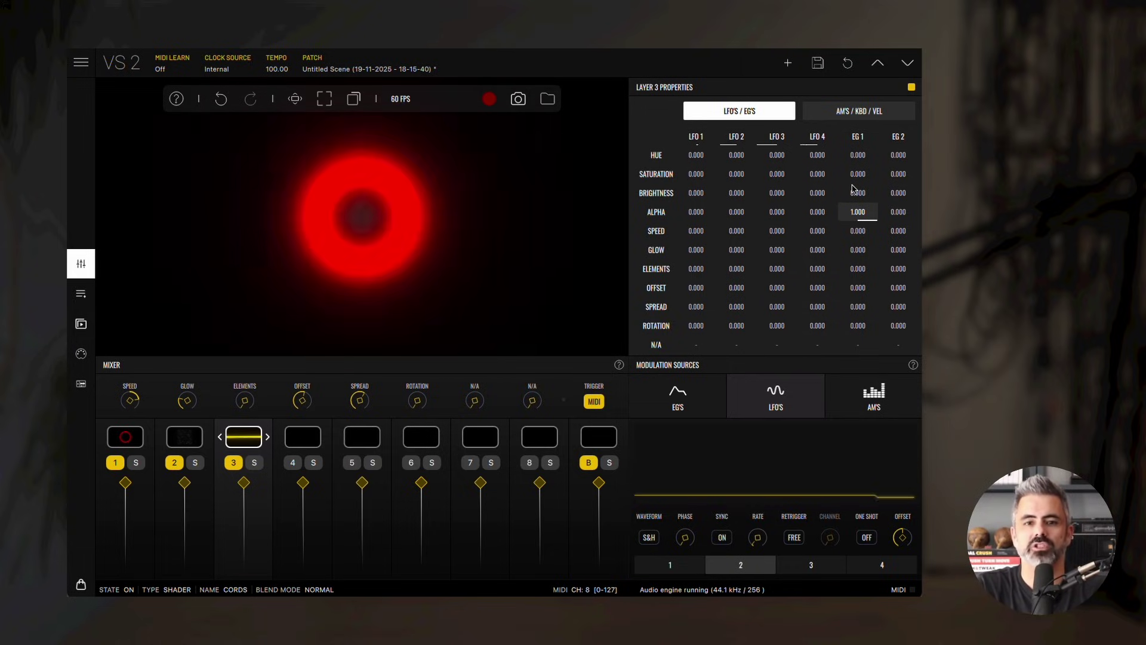
Set EG 1/ALPHA to 0, EG 2/ALPHA to 0.750, and lengthen EG 2's attack
key("Return")
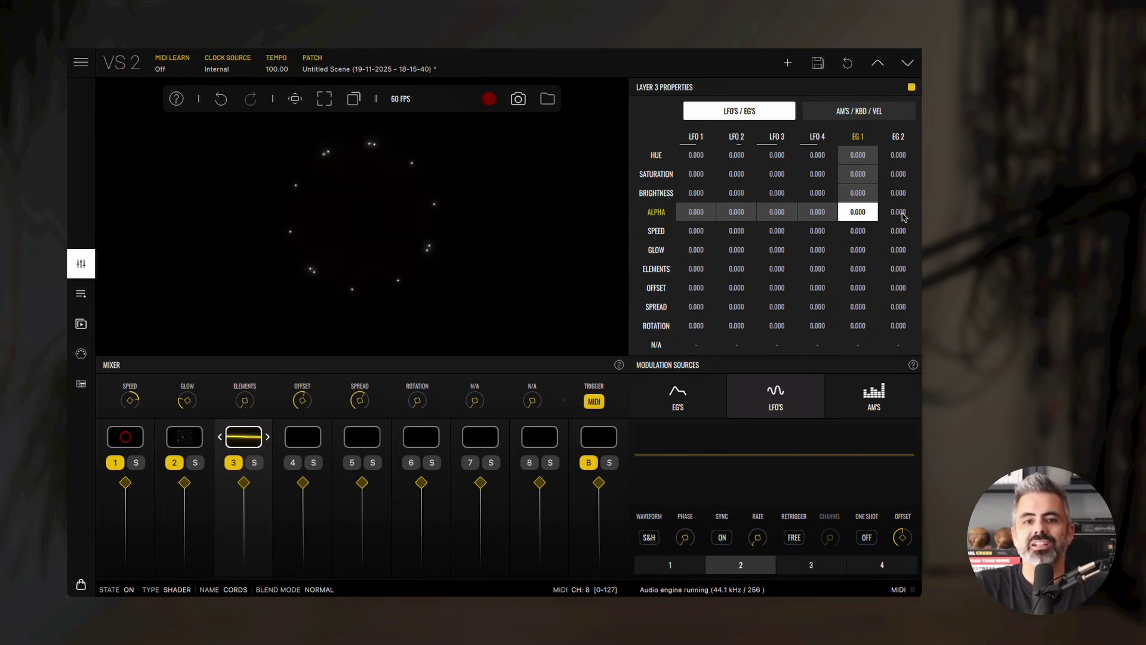
left_click_drag(903, 216, 912, 110)
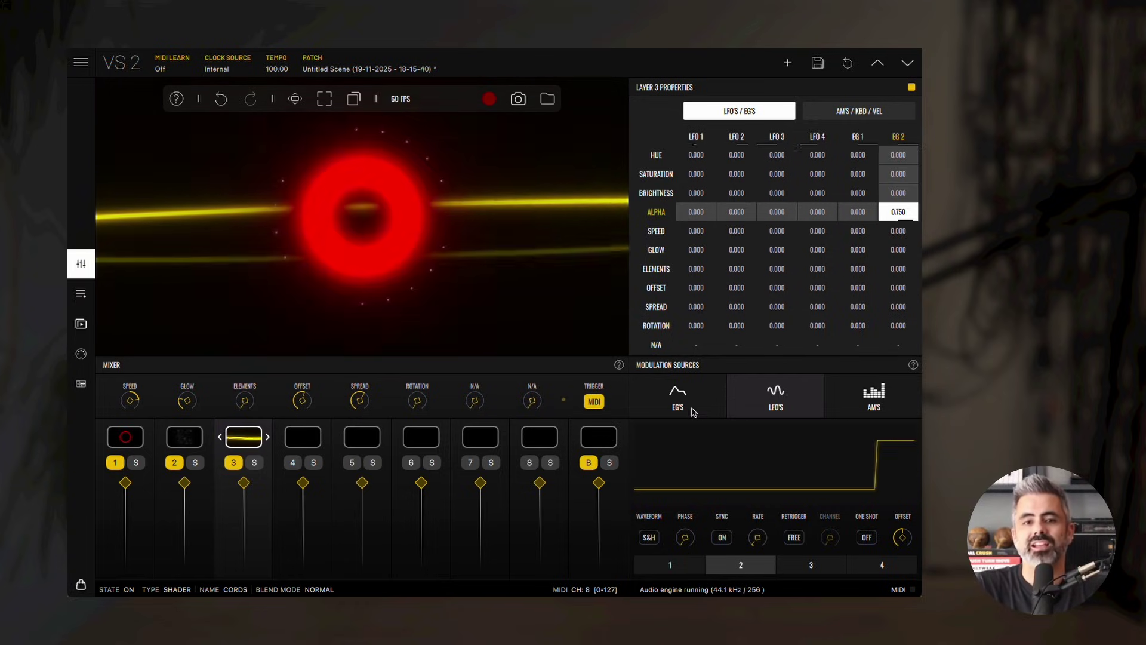
left_click(678, 397)
left_click_drag(793, 538, 818, 501)
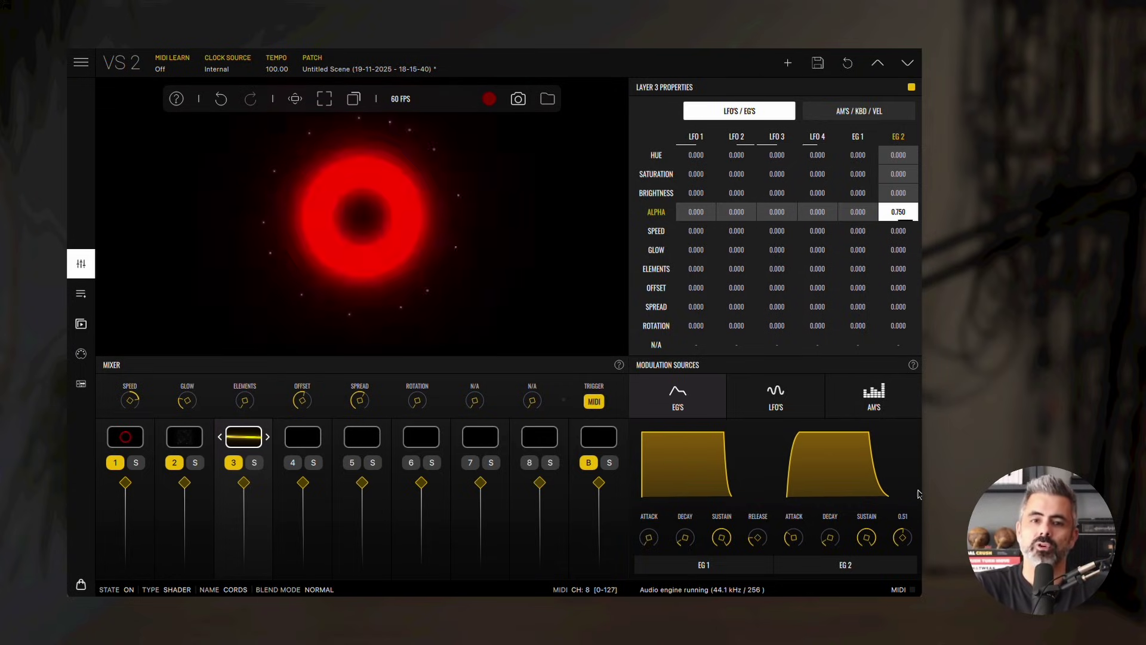
Have the keyboard modulate layer 3's offset at 0.155 and spread at 0.092
left_click(862, 110)
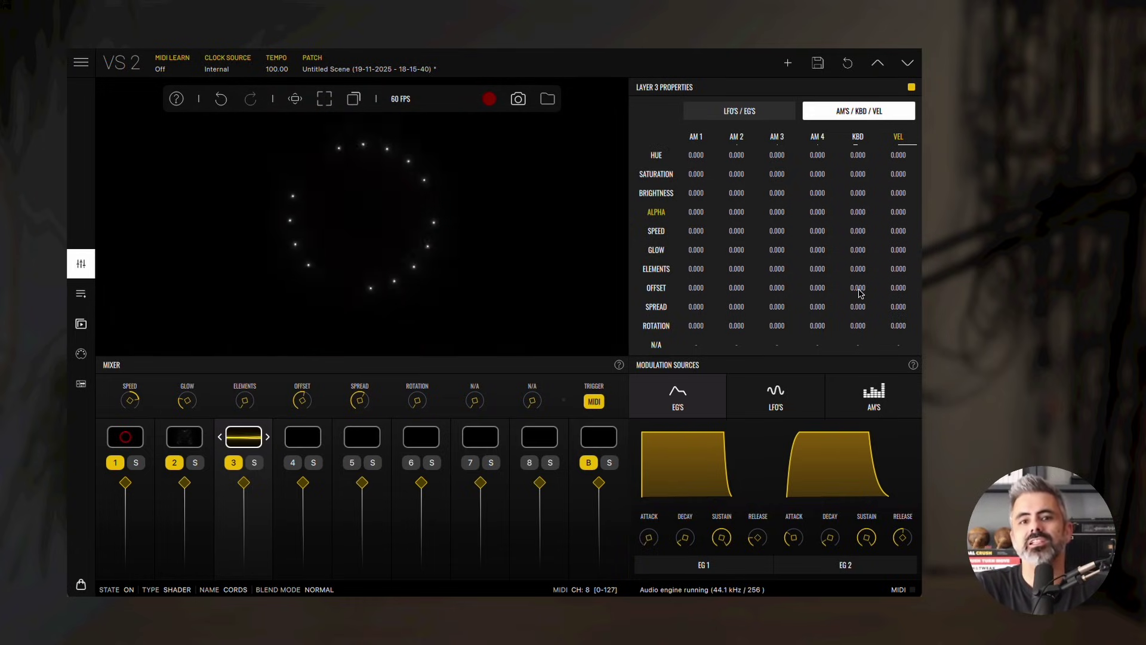
mouse_move(860, 292)
left_mouse_down()
mouse_move(861, 281)
mouse_move(866, 291)
left_mouse_up()
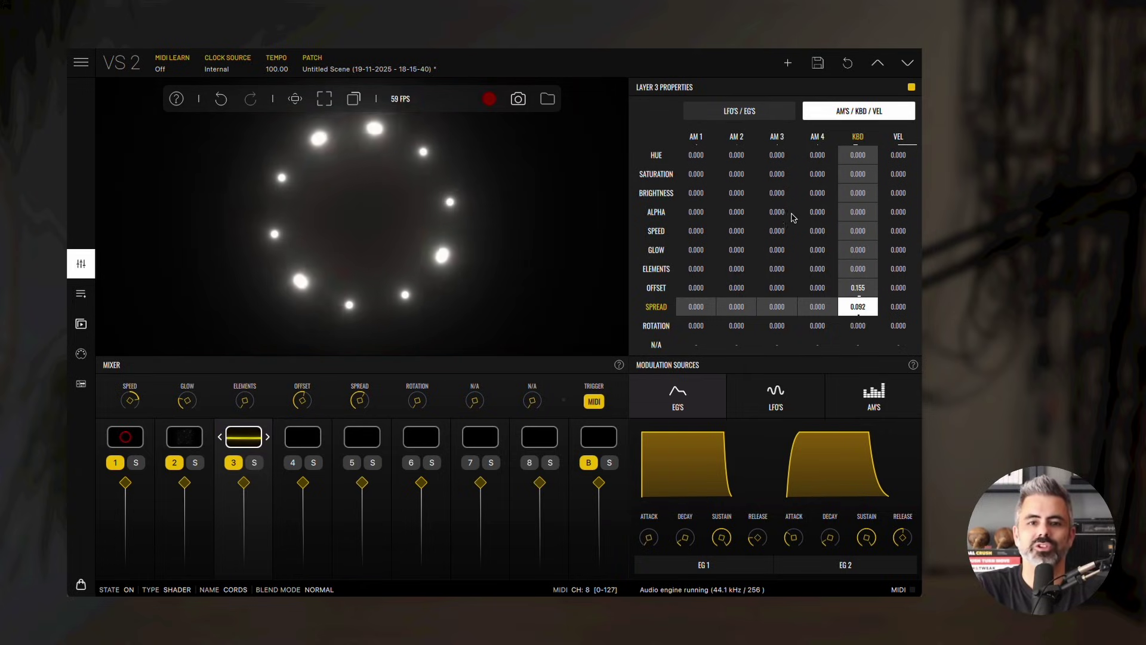
scroll(794, 218, "up", 5)
Tint the cords orange (#e47d2a) and open the material browser for layer 4
left_click(708, 220)
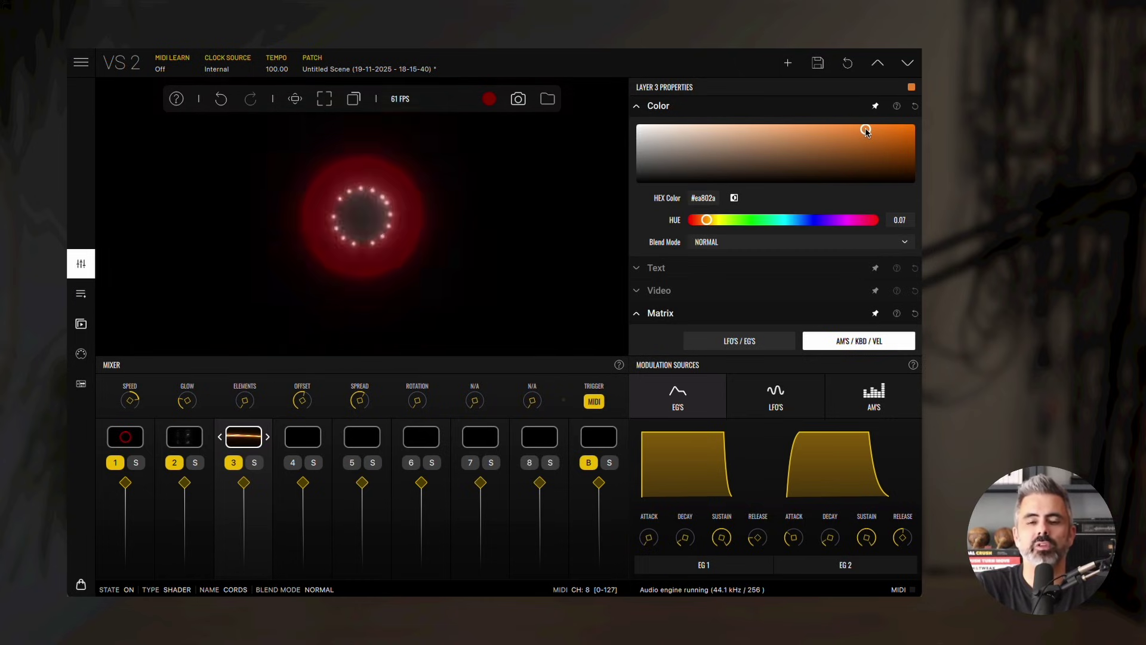
left_click_drag(710, 224, 711, 223)
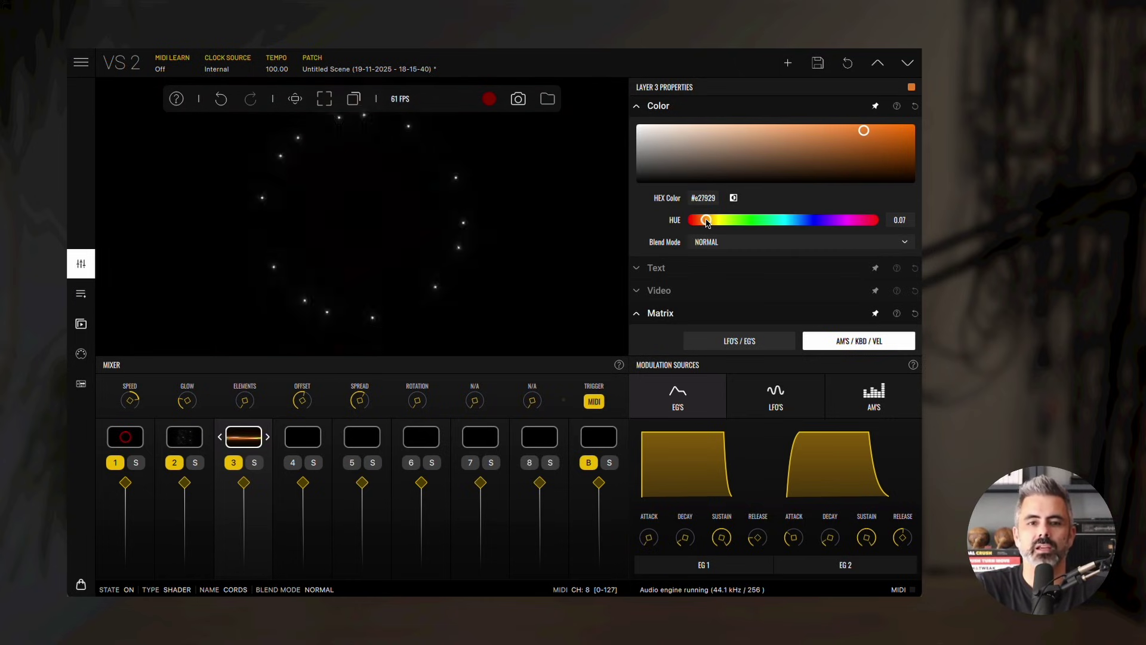
left_click(708, 220)
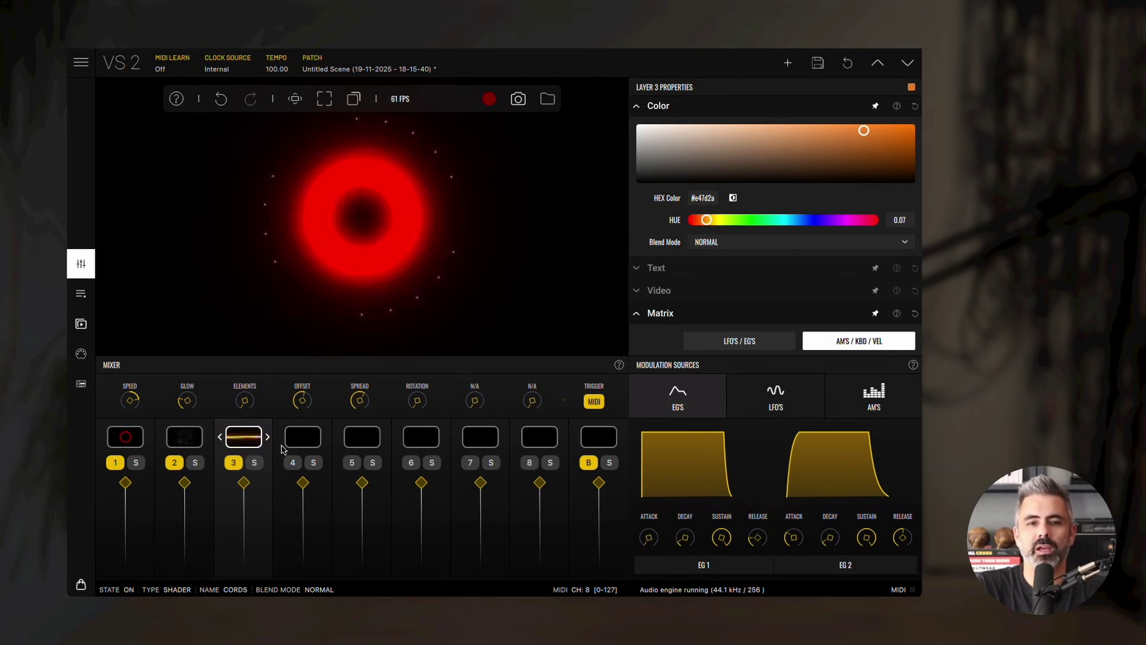
left_click(286, 442)
Load Render Output into layer 4 and set its blend mode to Add
left_click(138, 499)
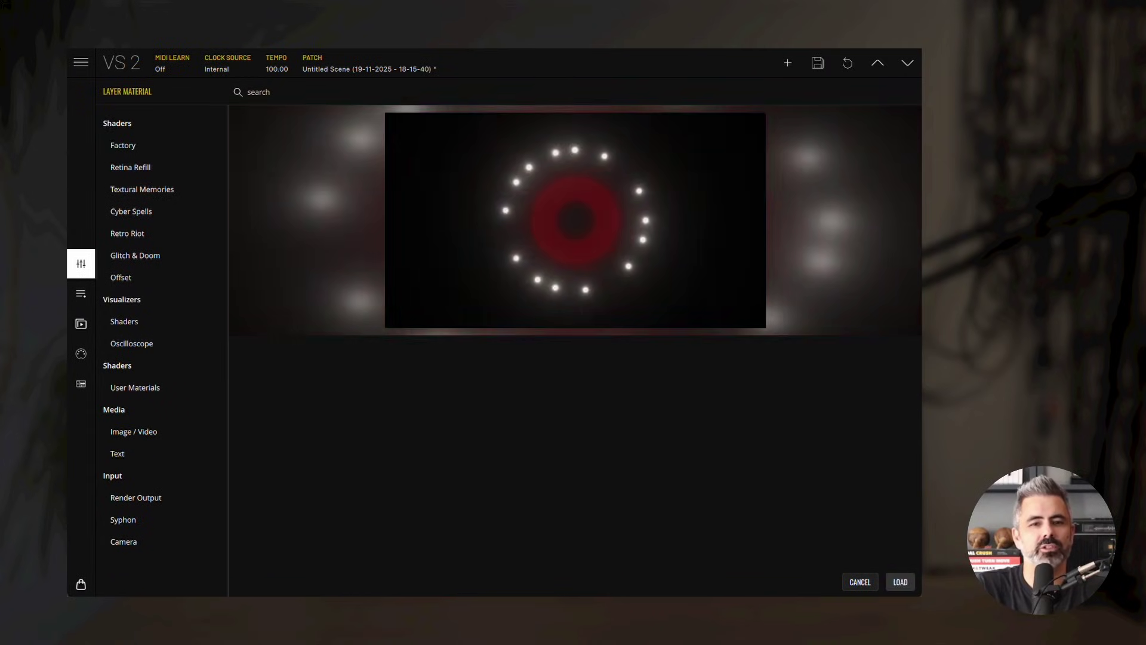
left_click(900, 581)
left_click(720, 242)
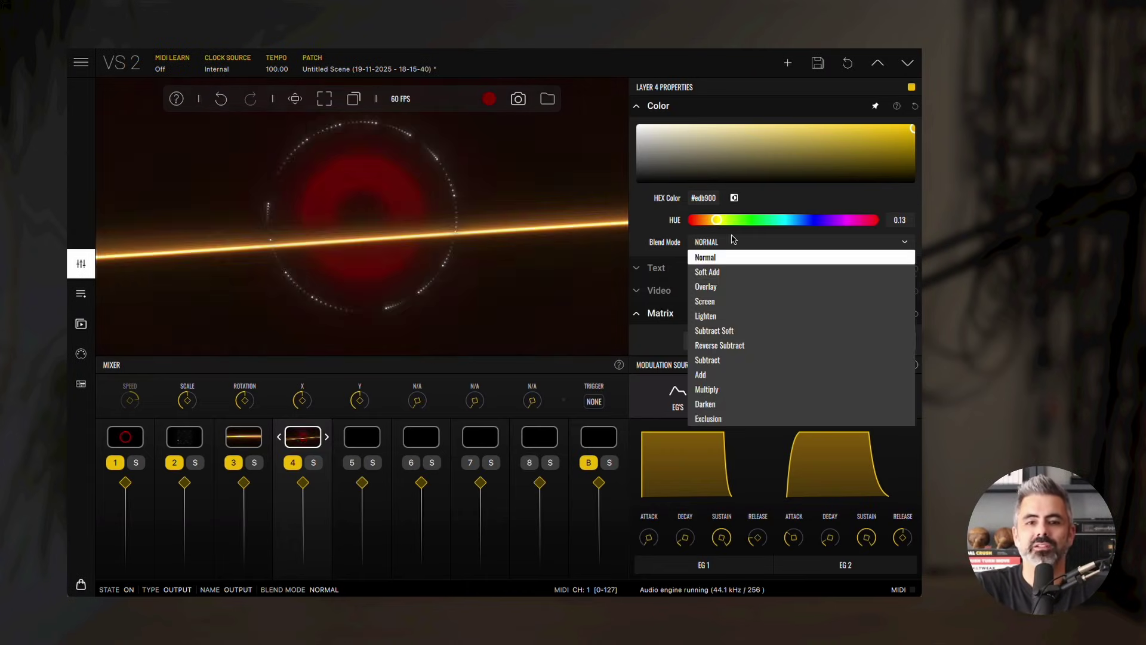
left_click(727, 375)
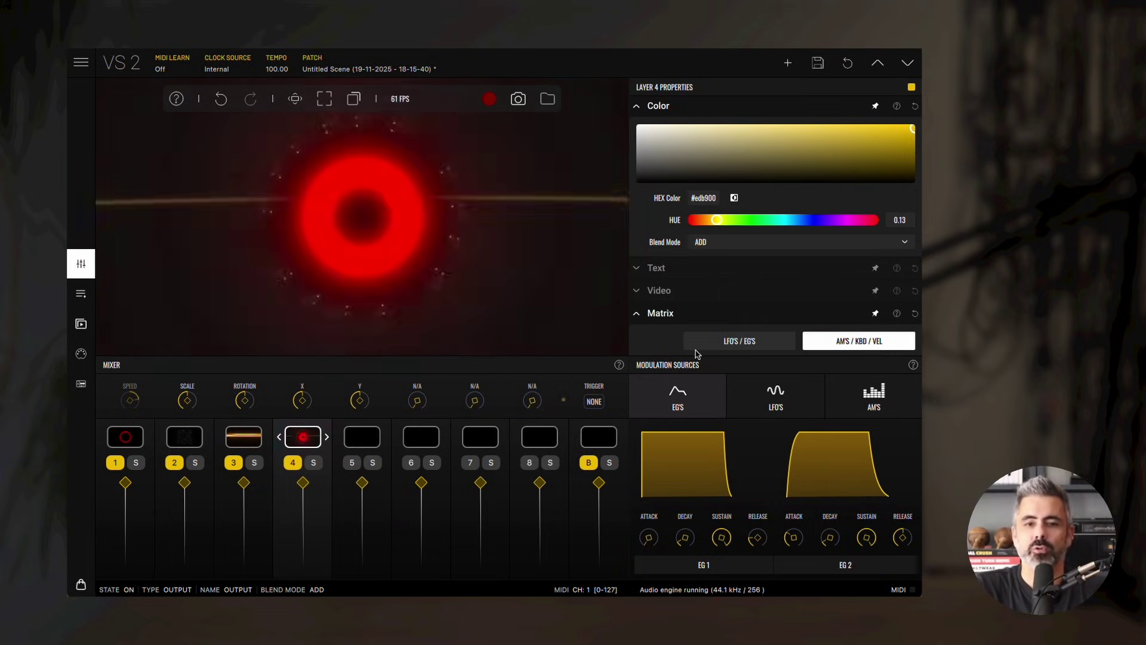
Set layer 1's Glowing Circle blend mode to Soft Add
key("1")
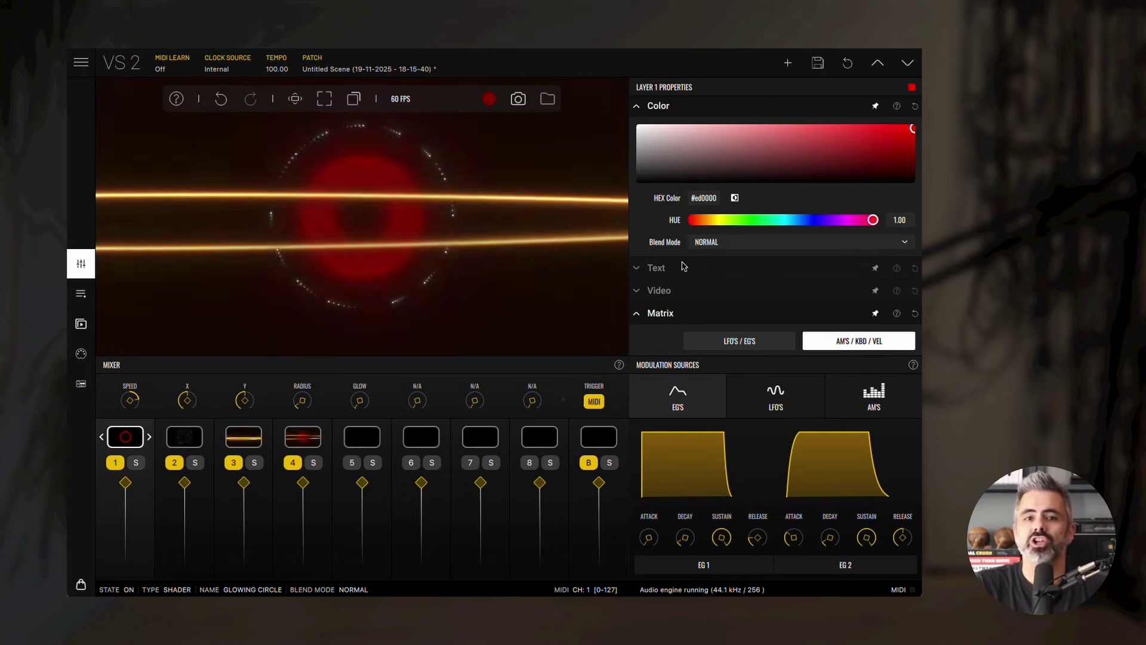
left_click(719, 243)
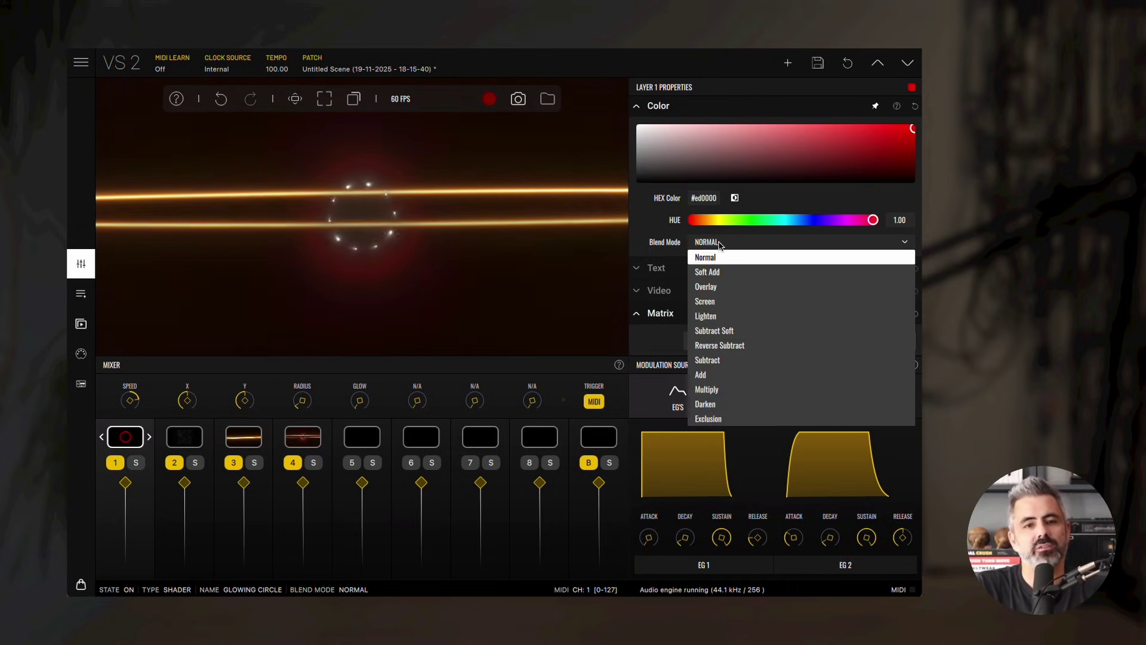
left_click(710, 258)
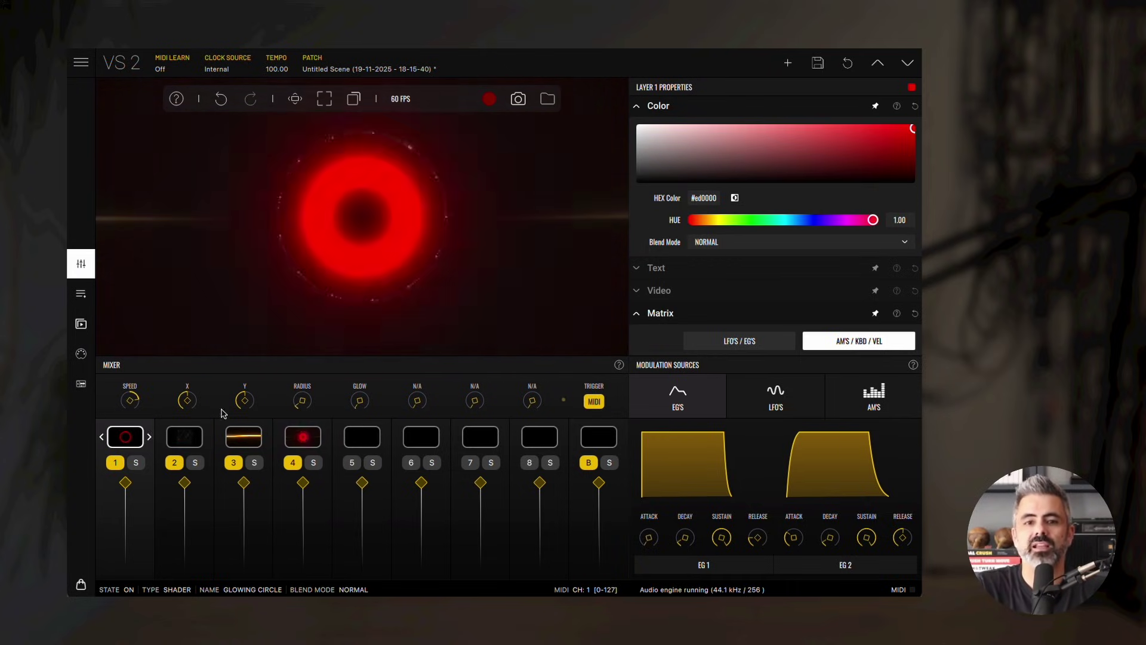
left_click(706, 248)
left_click(708, 272)
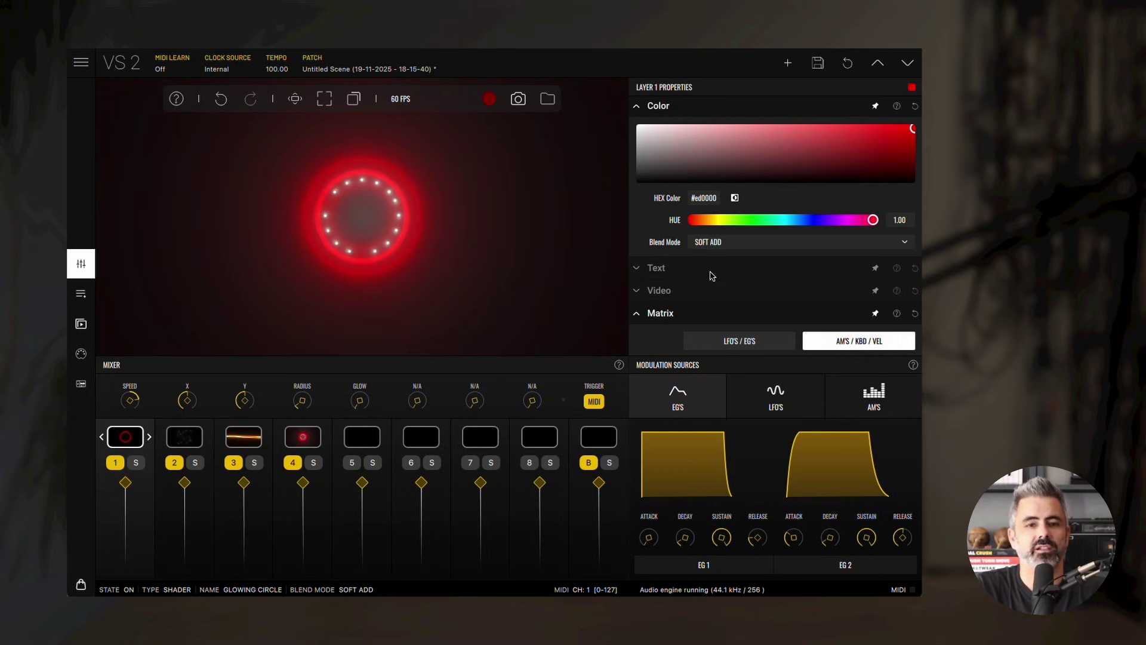
Blend the particles as Lighten and the cords as Add, and lower layer 4's fader
left_click(185, 437)
left_click(711, 241)
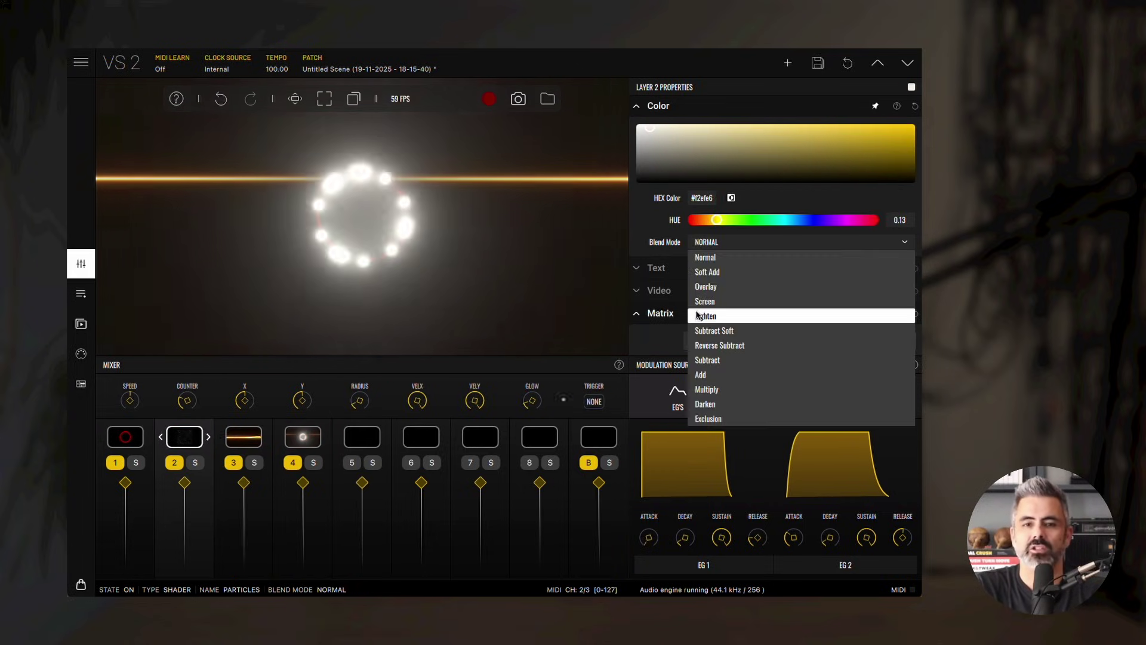
left_click(710, 314)
key("Right")
left_click(701, 239)
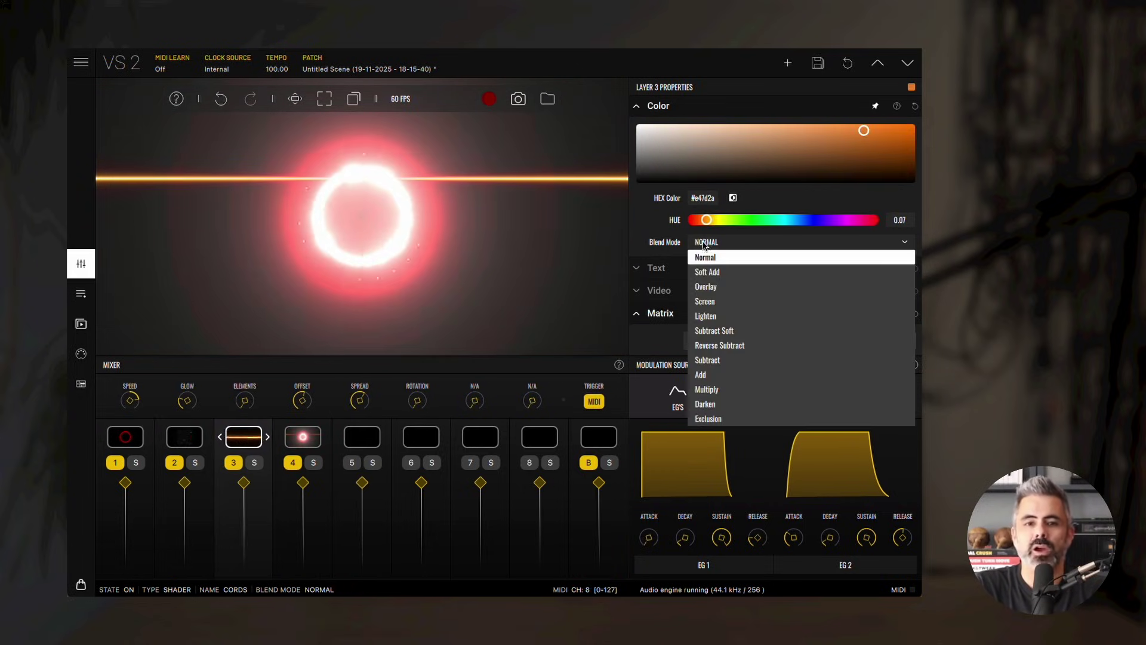
left_click(708, 375)
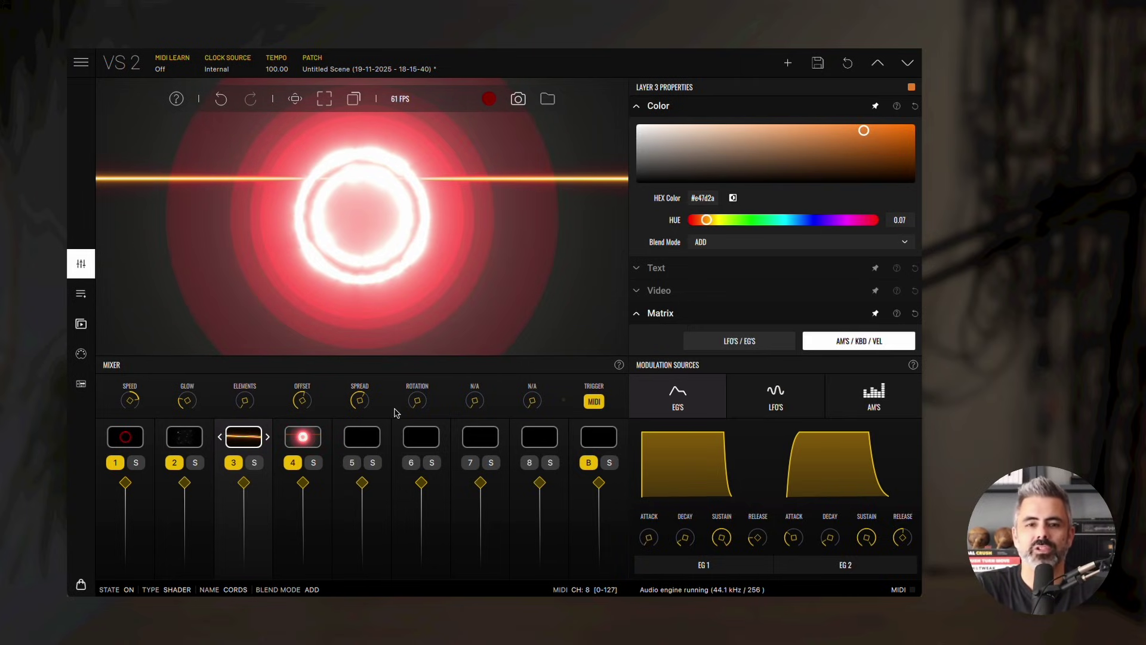
left_click_drag(304, 487, 307, 513)
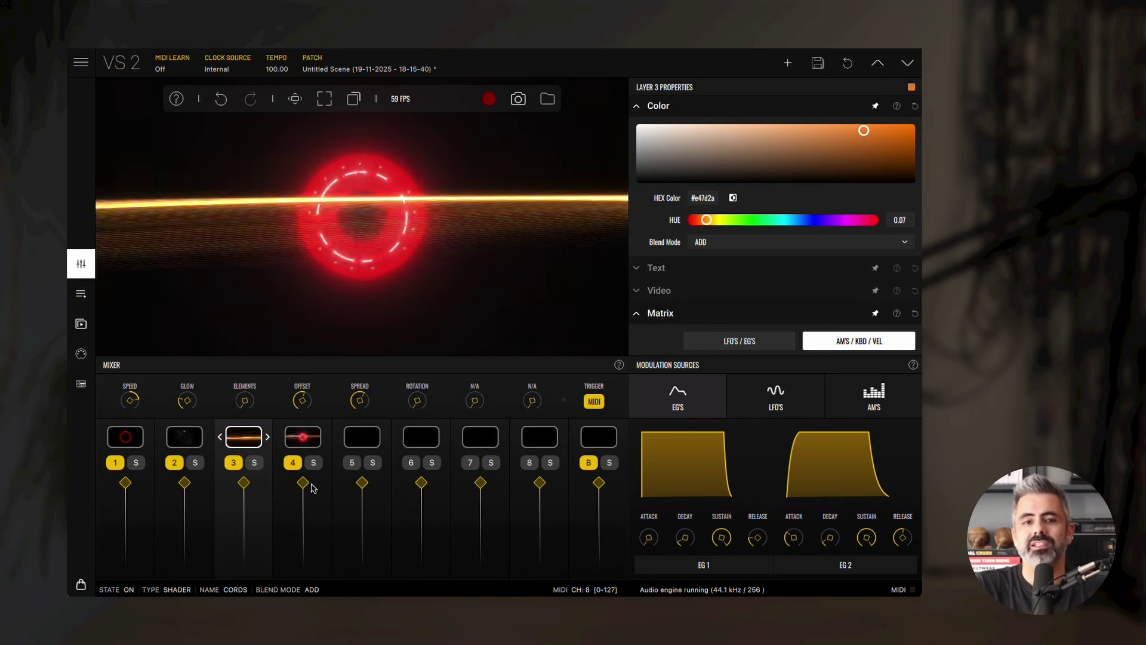
Load the Noise shader from the Layer Material browser into empty layer 5
double_click(362, 436)
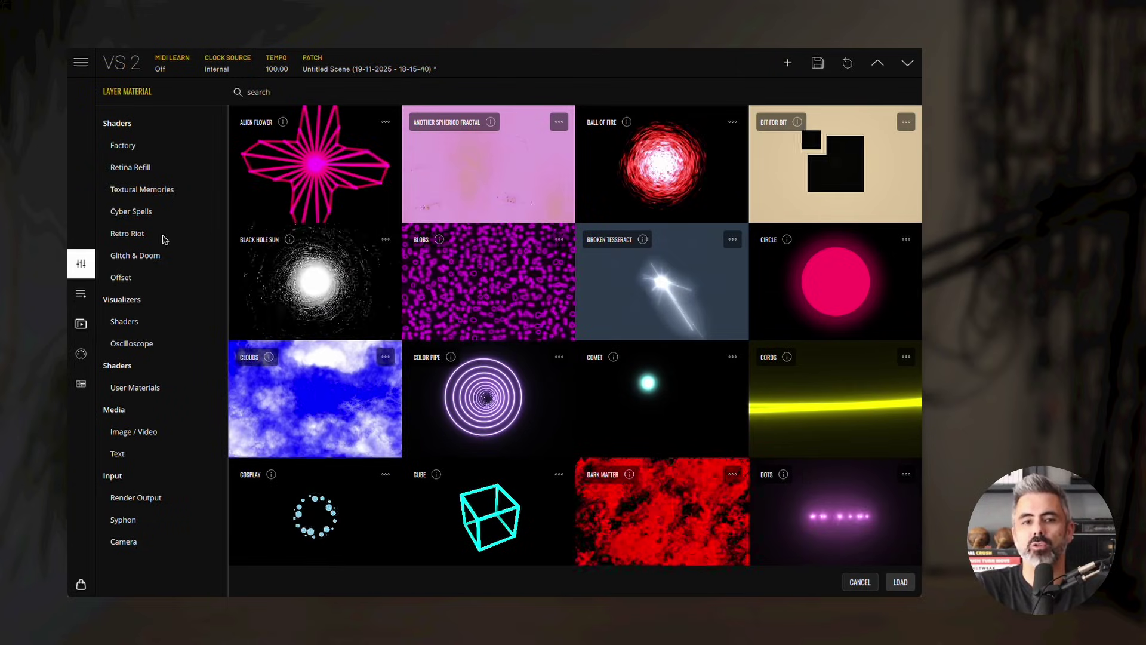
scroll(598, 244, "down", 6)
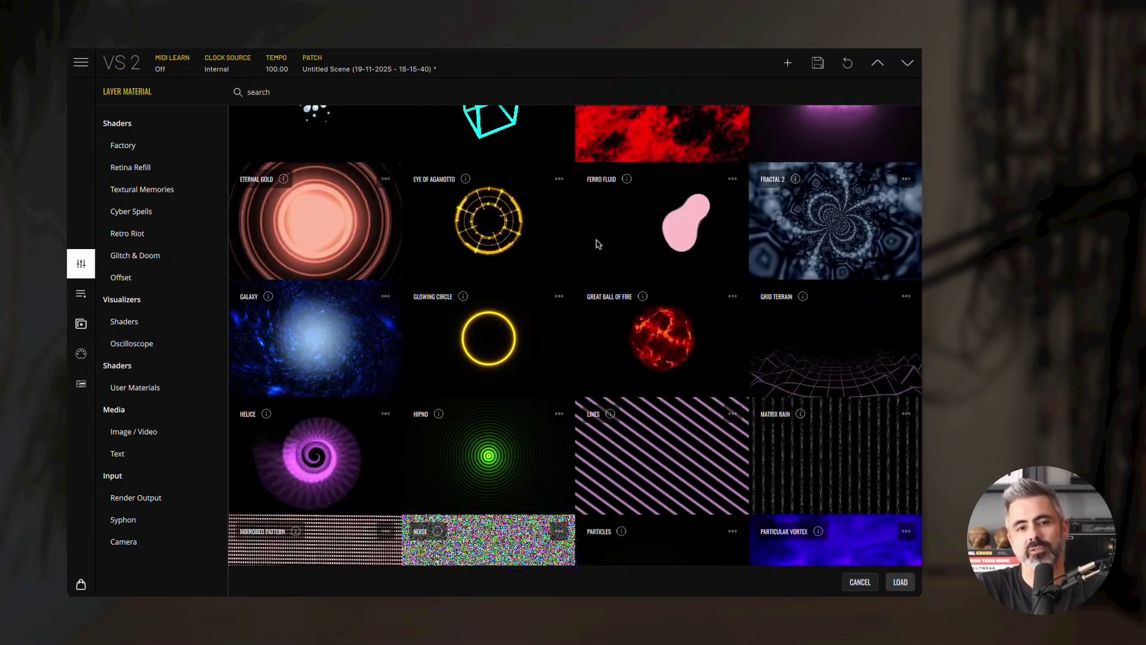
scroll(598, 244, "down", 3)
double_click(484, 428)
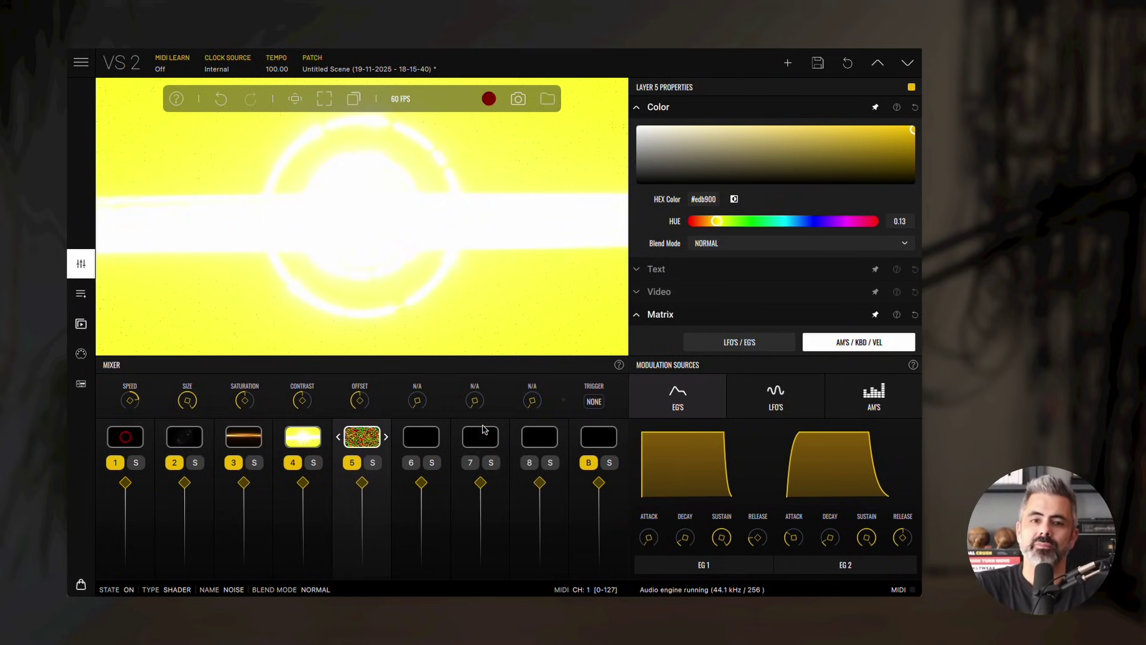
Solo the noise layer, lower its saturation and tint it grey #606060
left_click(374, 463)
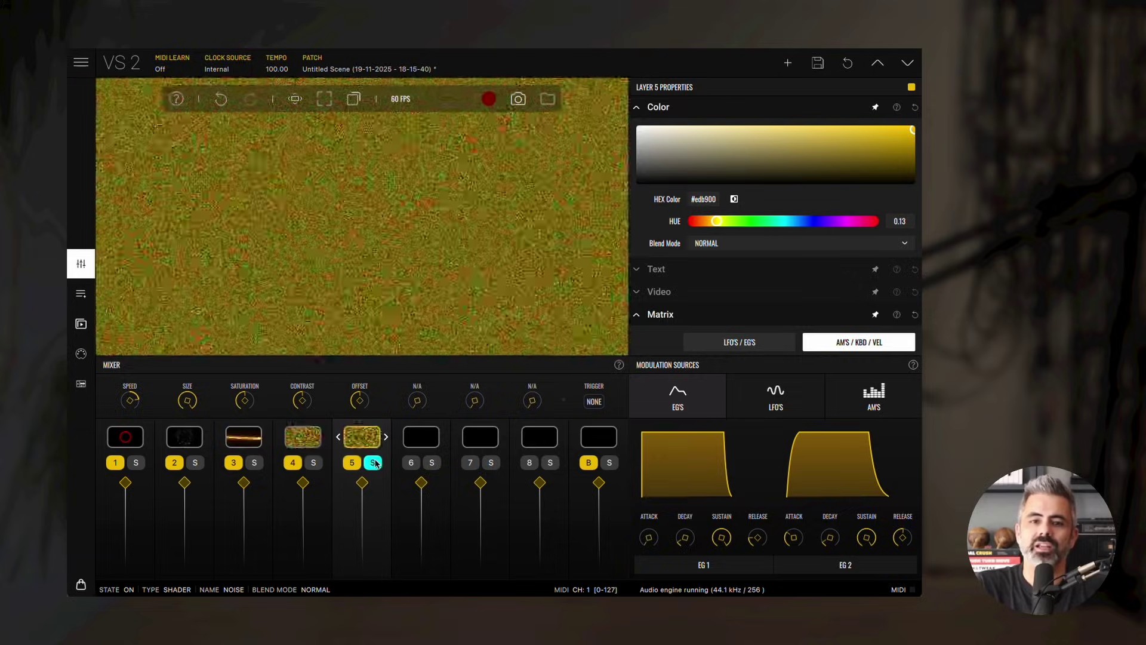
left_click_drag(245, 400, 299, 444)
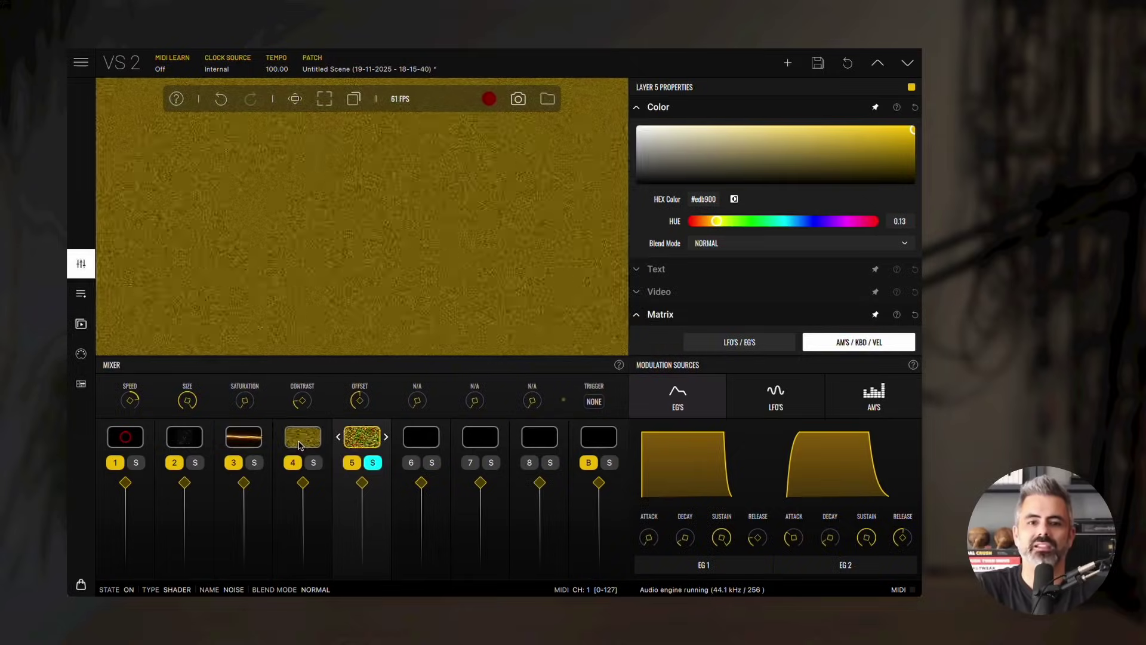
left_click(638, 166)
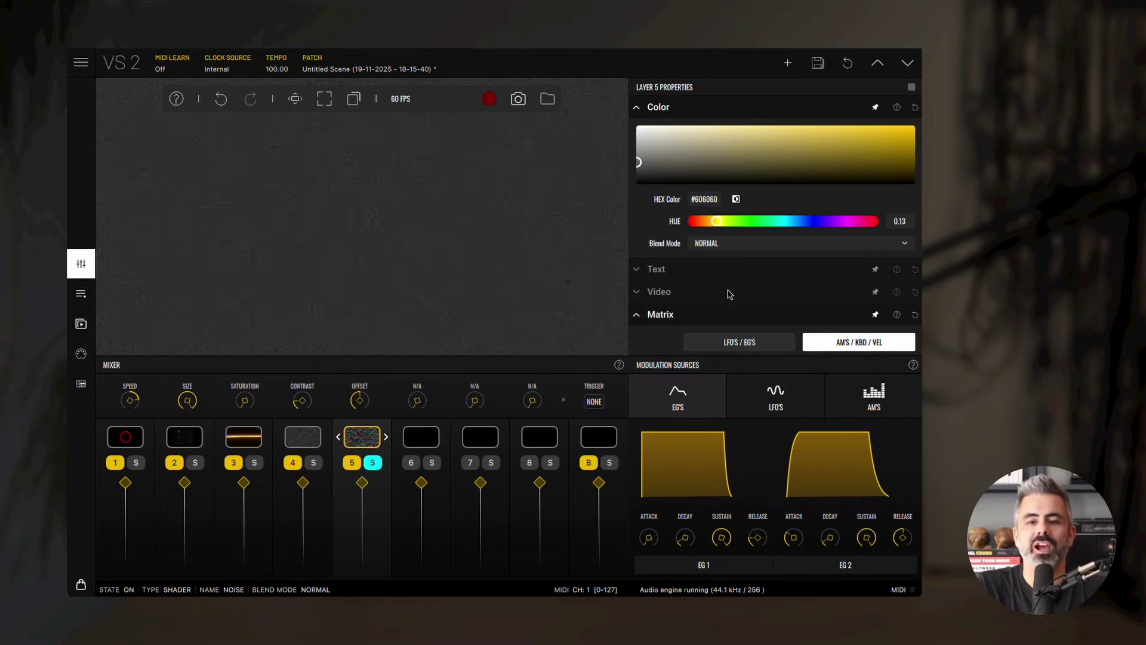
Set the noise layer's ALPHA / EG 1 modulation to 0 in the Matrix
left_click(674, 319)
left_click(675, 338)
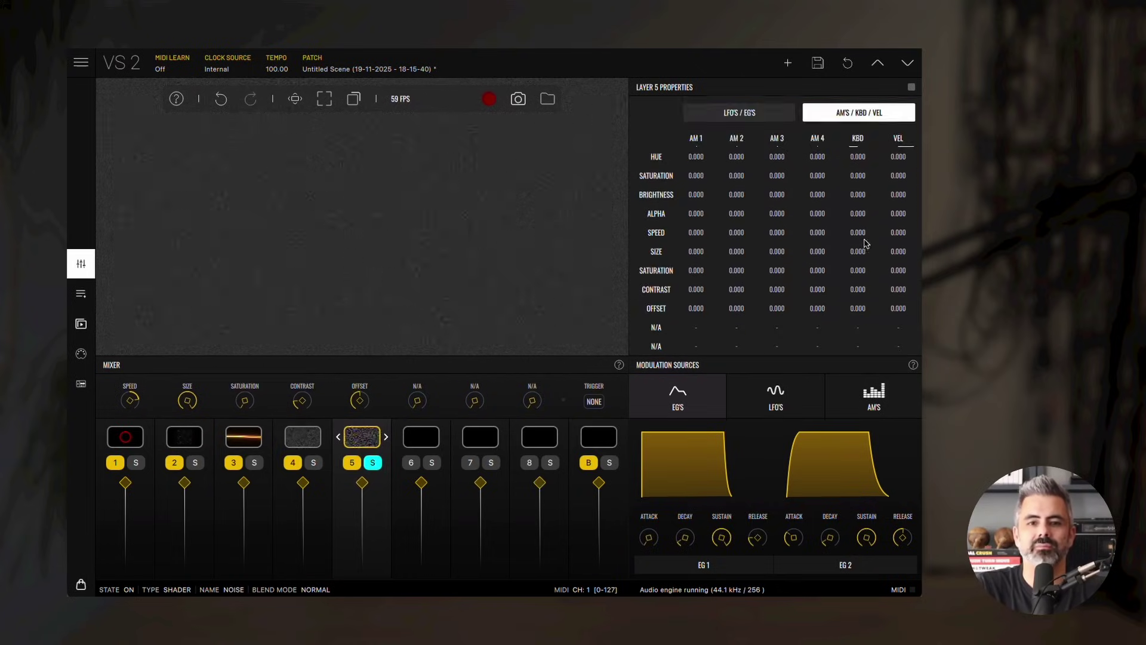
scroll(860, 240, "up", 1)
double_click(860, 239)
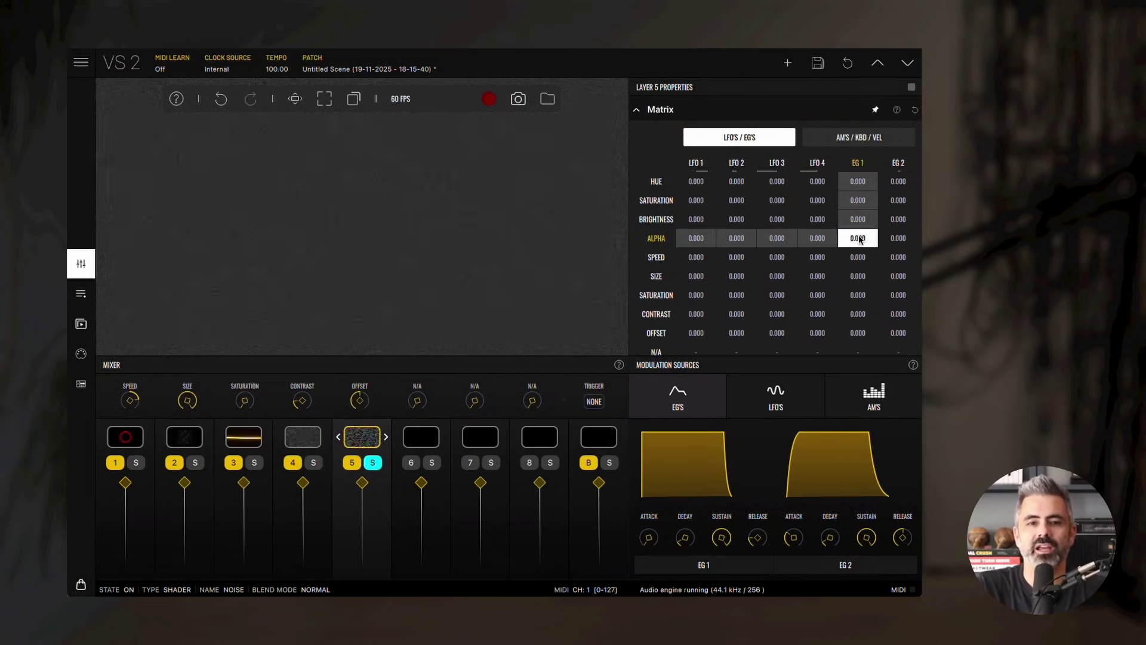
Unsolo the noise layer and move it down to slot 1, below the red circle
left_click(373, 463)
left_click_drag(362, 437, 117, 449)
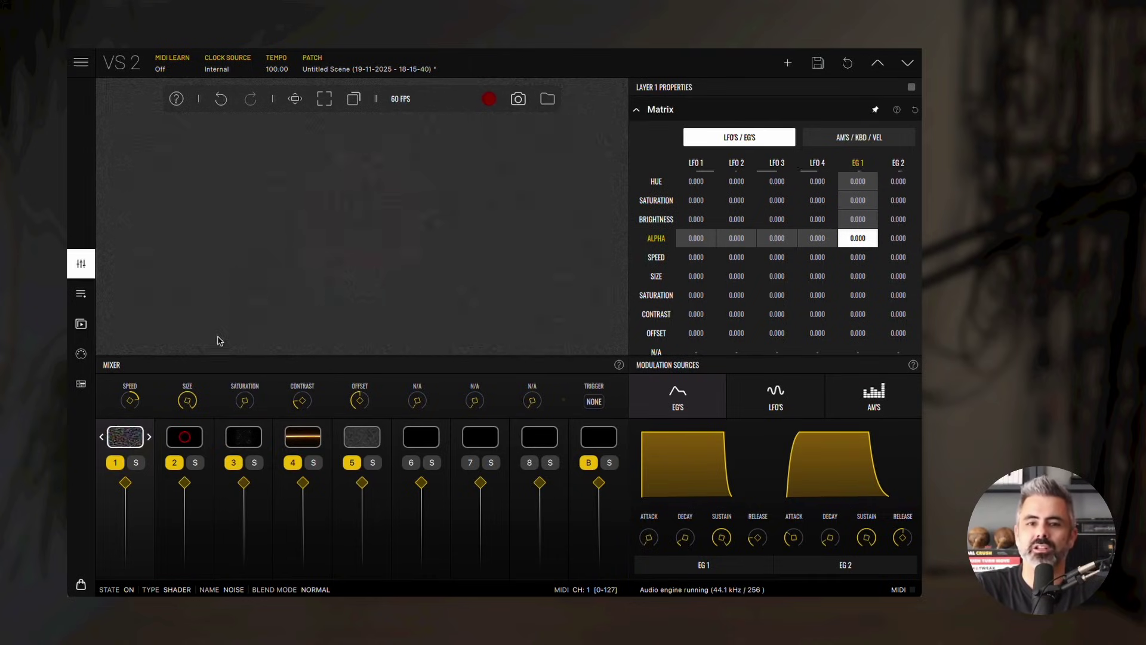
scroll(707, 181, "up", 4)
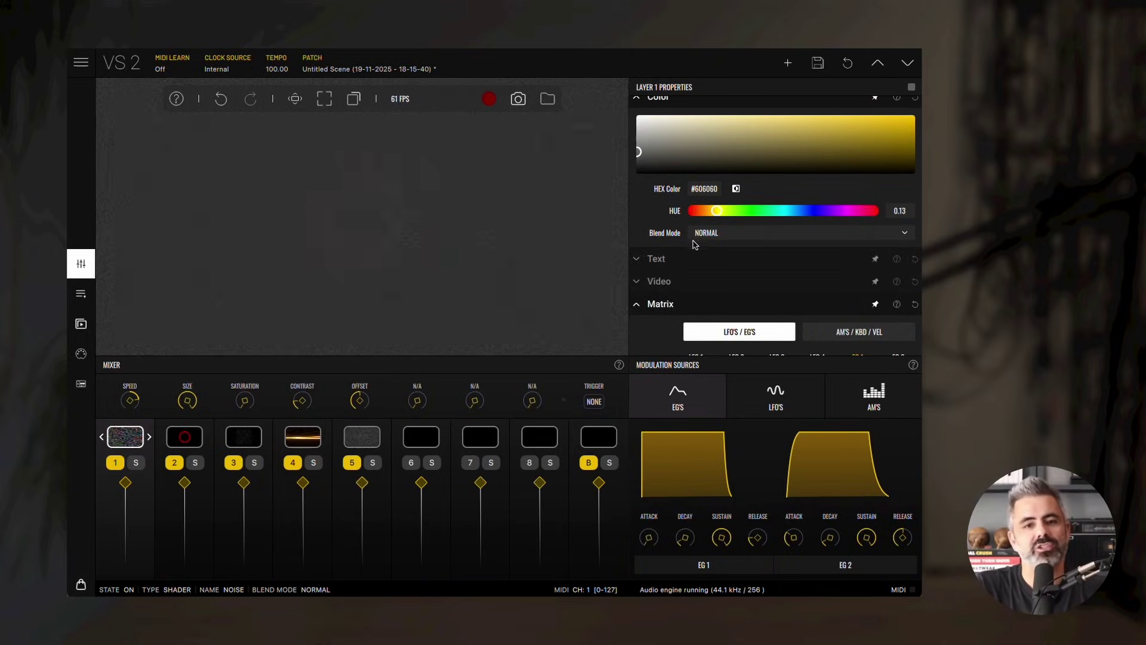
Blend noise layer 1 in Subtract mode, colour it dark grey #5d5d5d, and lower its fader
left_click(714, 235)
left_click(718, 355)
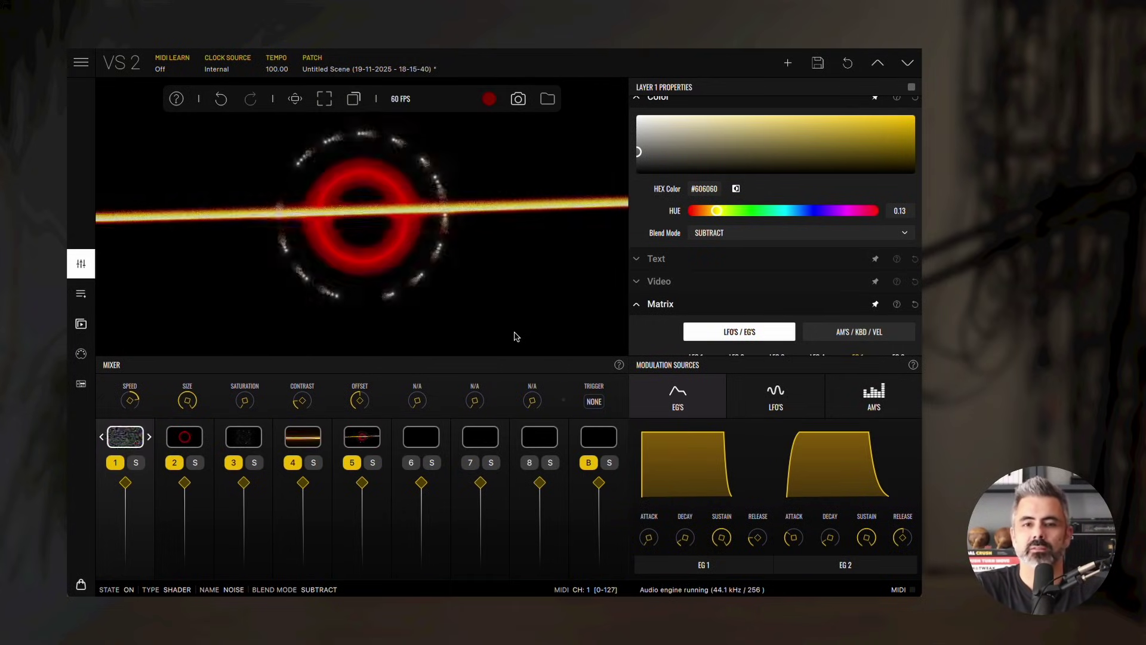
left_click_drag(126, 482, 135, 530)
left_click_drag(133, 577, 127, 528)
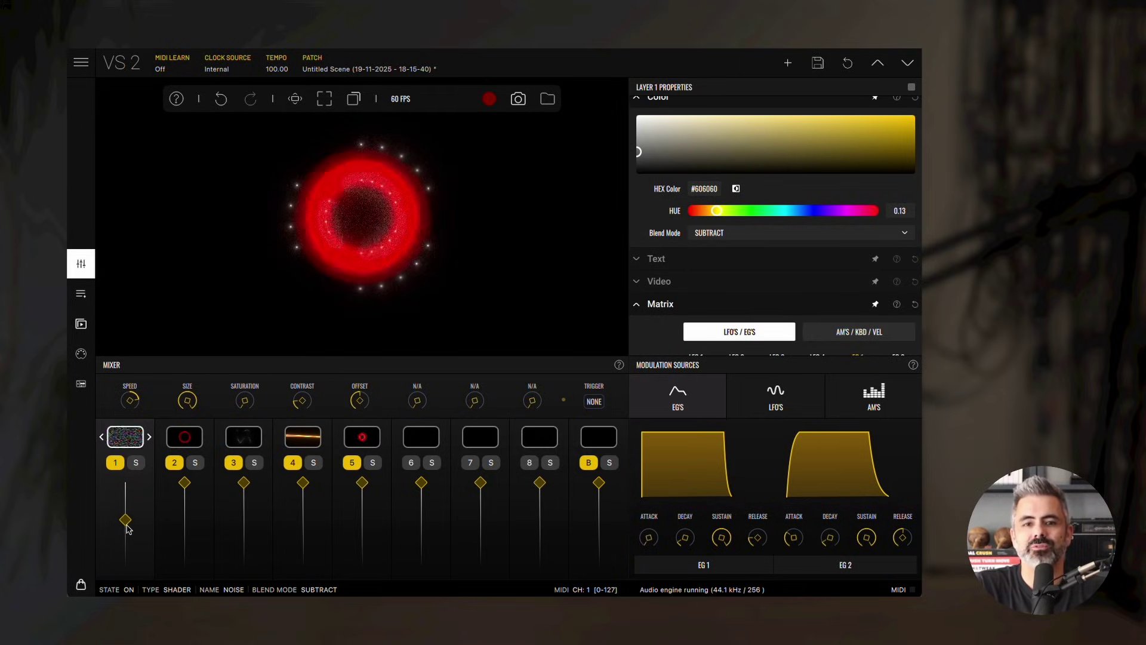
left_click_drag(639, 157, 639, 177)
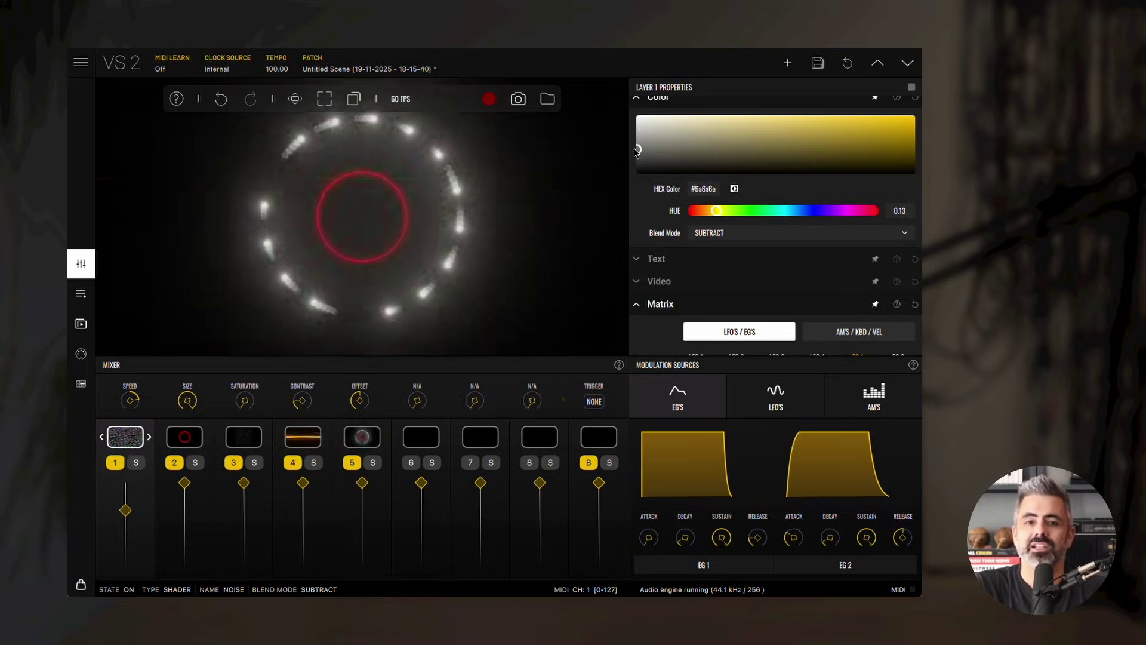
mouse_move(636, 152)
left_mouse_down()
mouse_move(684, 137)
mouse_move(895, 122)
mouse_move(627, 154)
left_mouse_up()
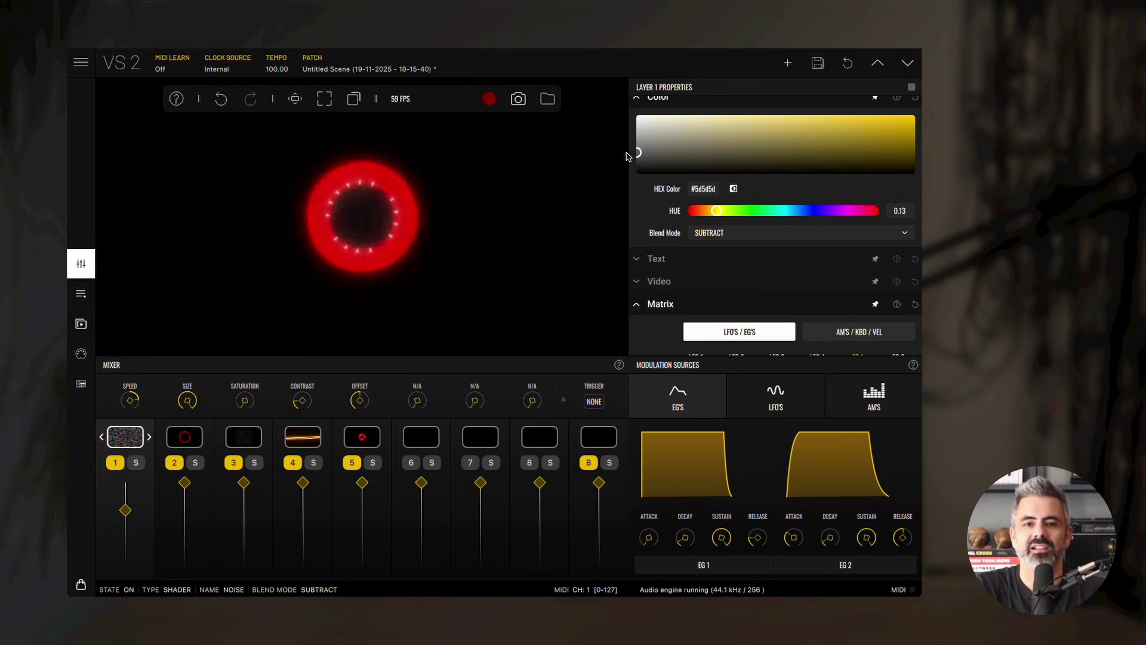
mouse_move(117, 517)
left_mouse_down()
mouse_move(126, 501)
mouse_move(127, 519)
left_mouse_up()
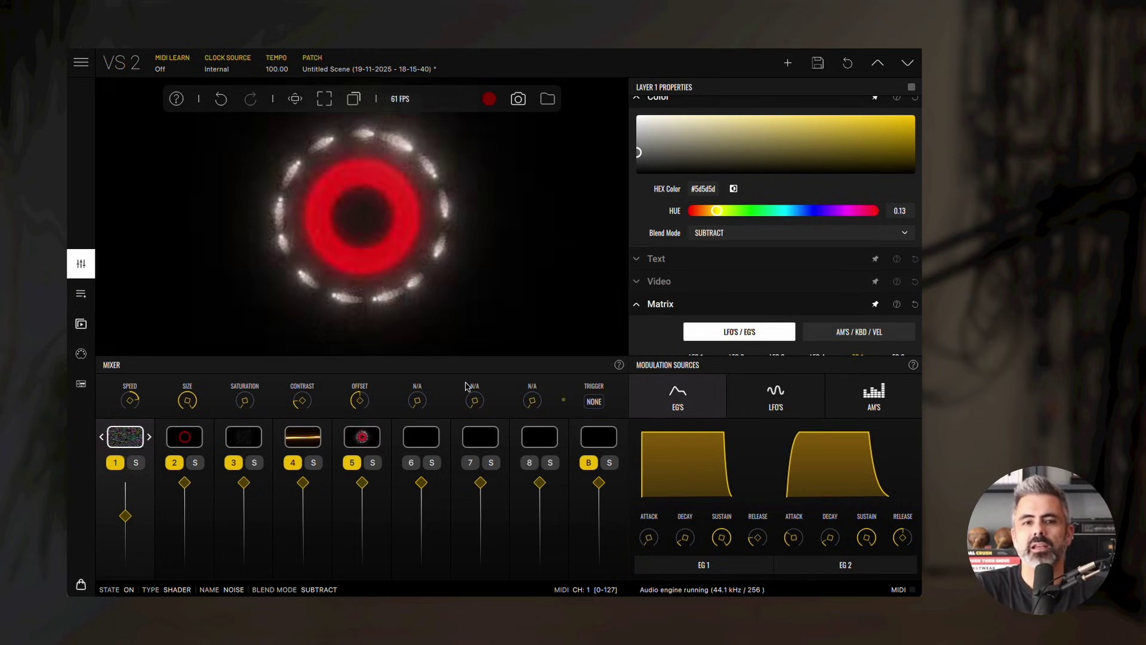
Load a Glowing Circle into empty layer 6 and move it to slot 4 as a yellow outer ring
double_click(426, 442)
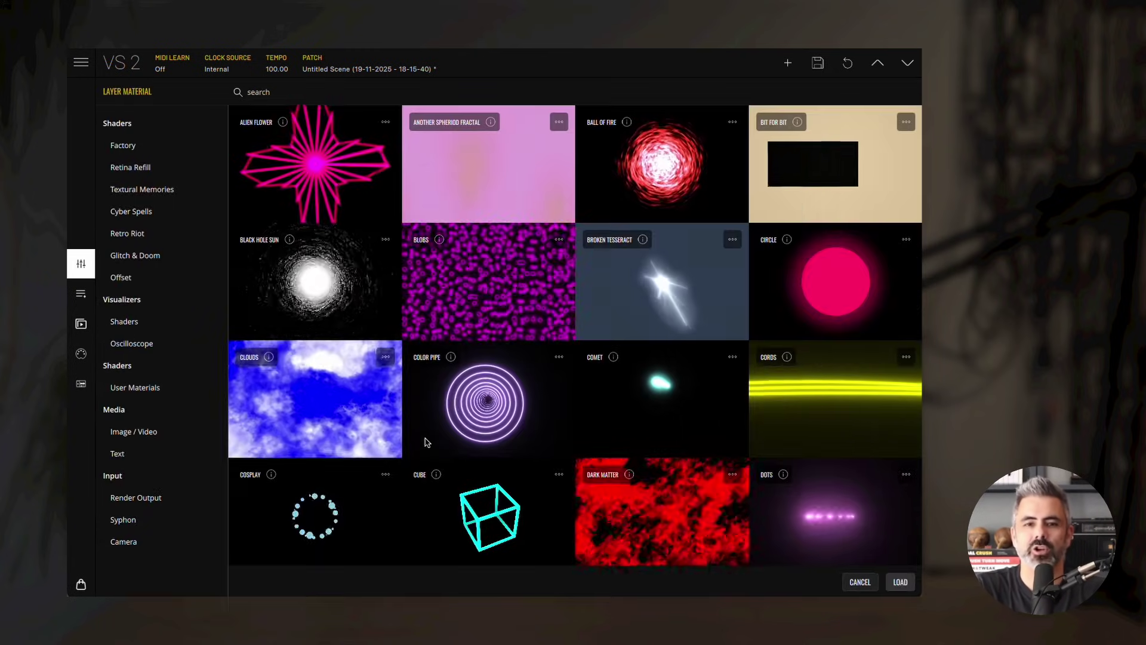
scroll(656, 332, "down", 5)
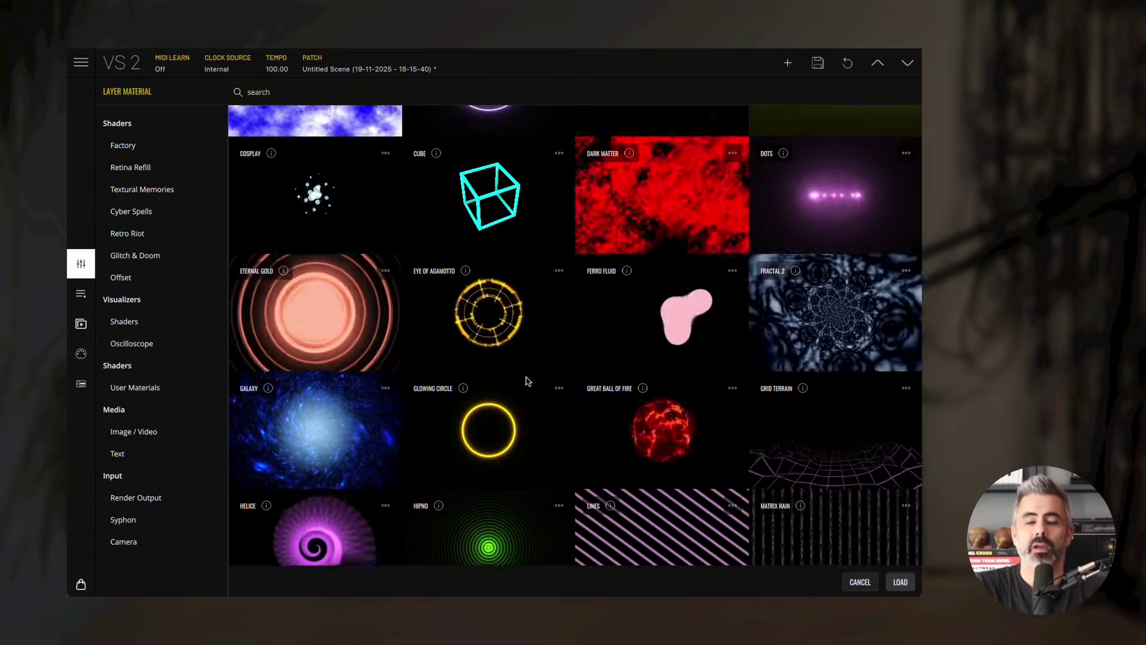
double_click(525, 382)
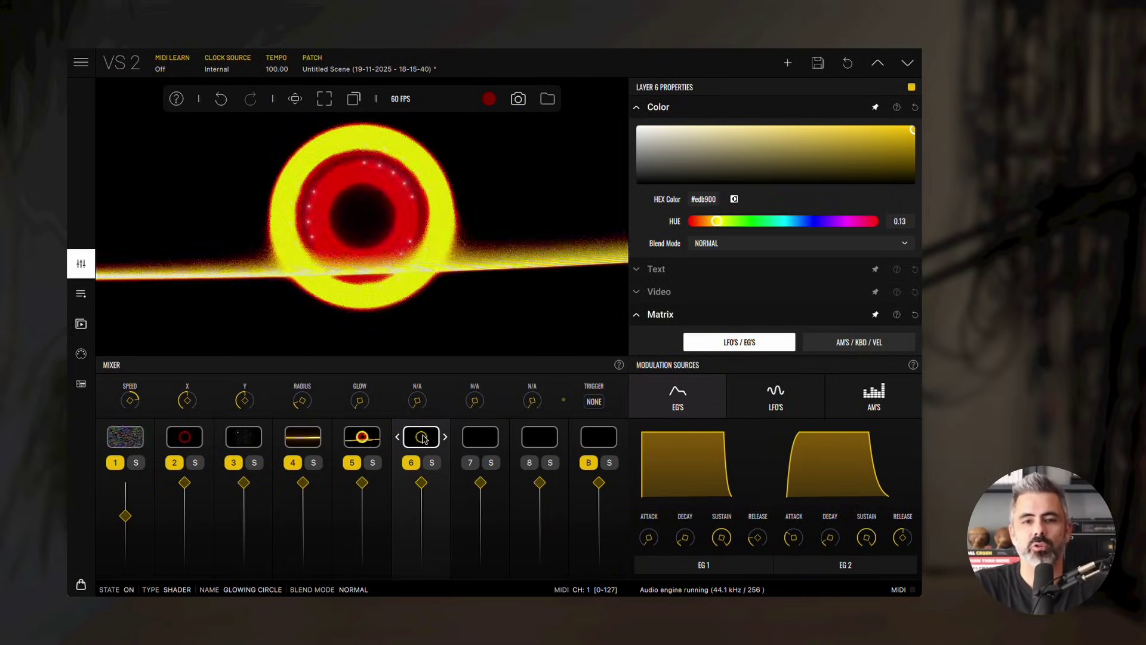
left_click_drag(426, 434, 293, 441)
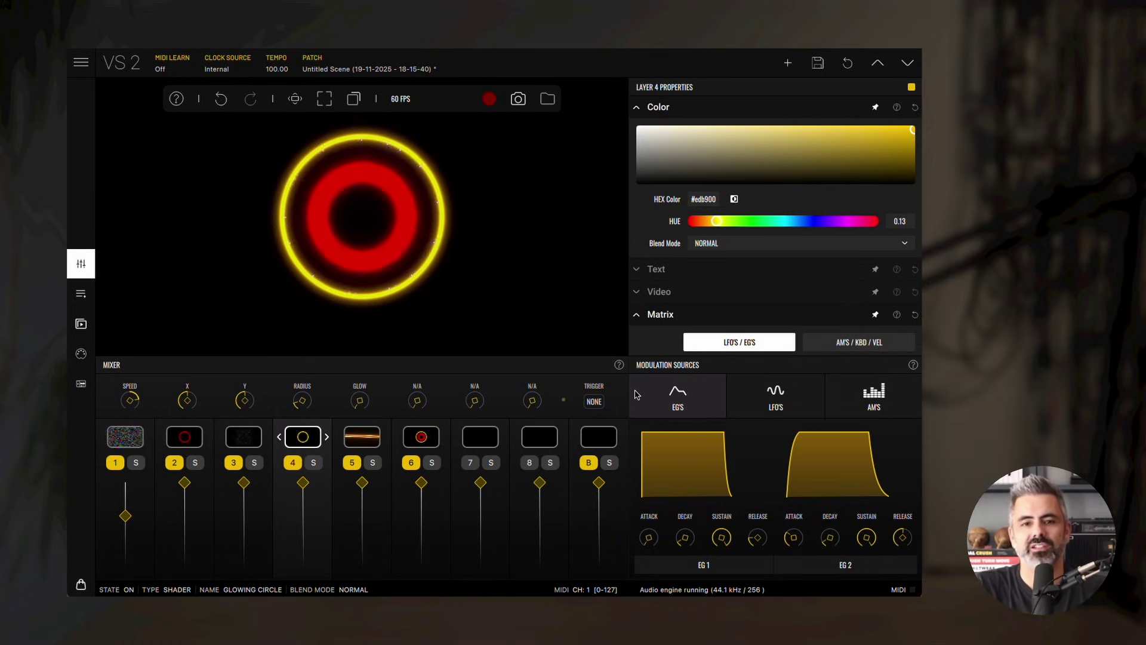
Trigger layer 4 on MIDI channels 6 and 7, widen its radius, and show the AM'S/KBD/VEL matrix
left_click(736, 115)
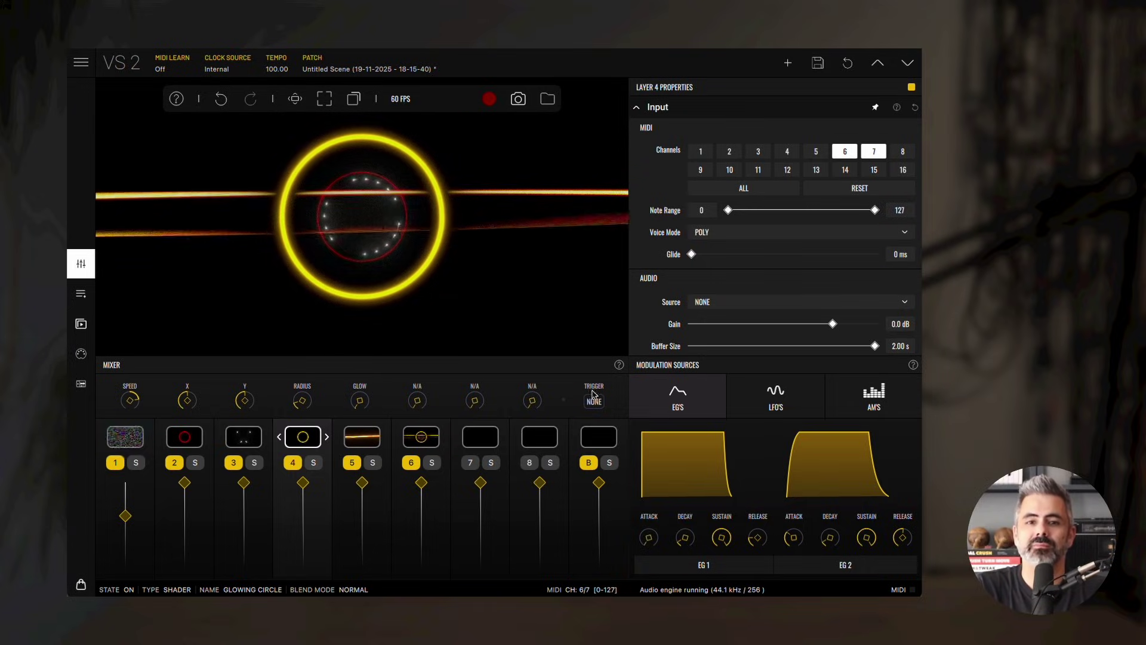
left_click_drag(301, 402, 335, 376)
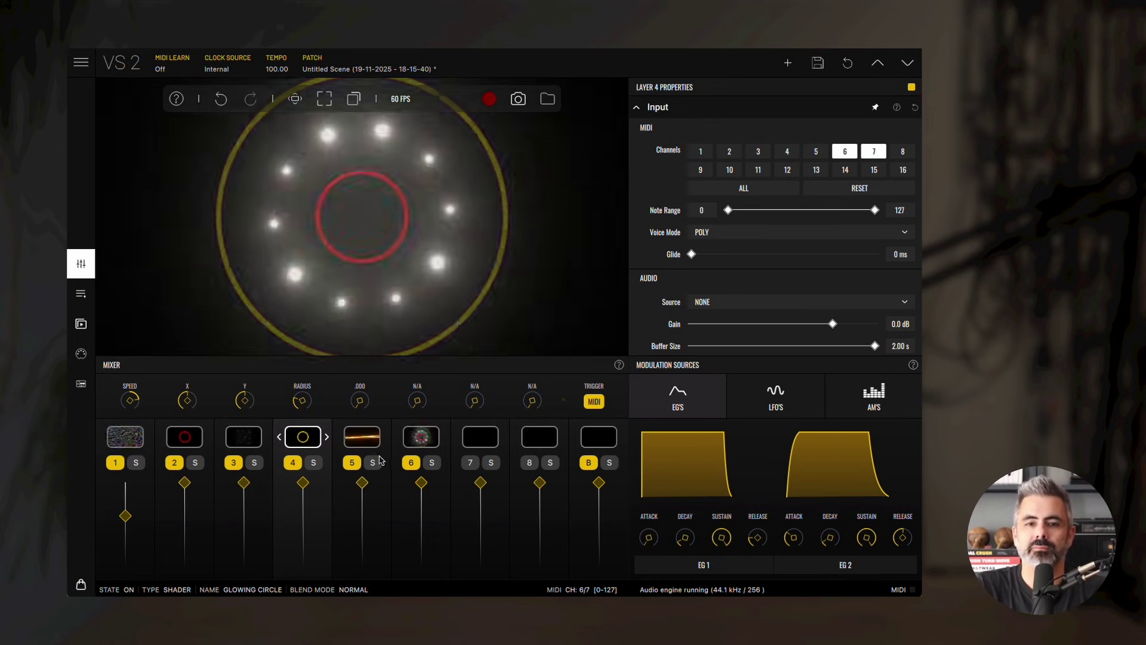
scroll(832, 246, "down", 10)
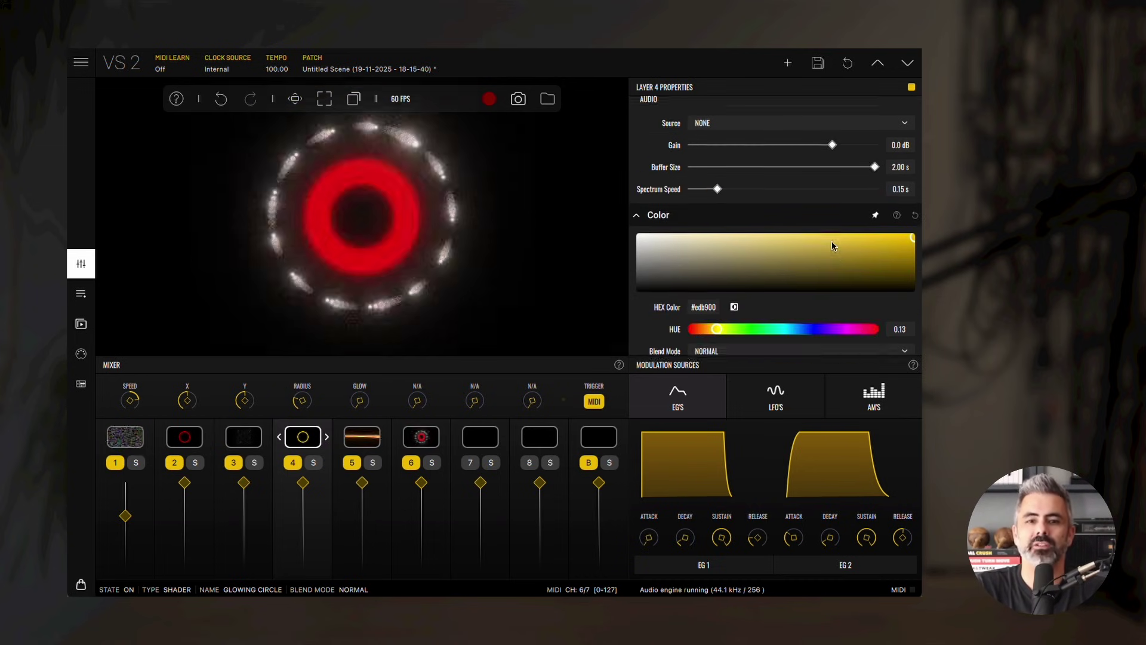
scroll(832, 246, "down", 5)
left_click(860, 151)
scroll(871, 281, "down", 3)
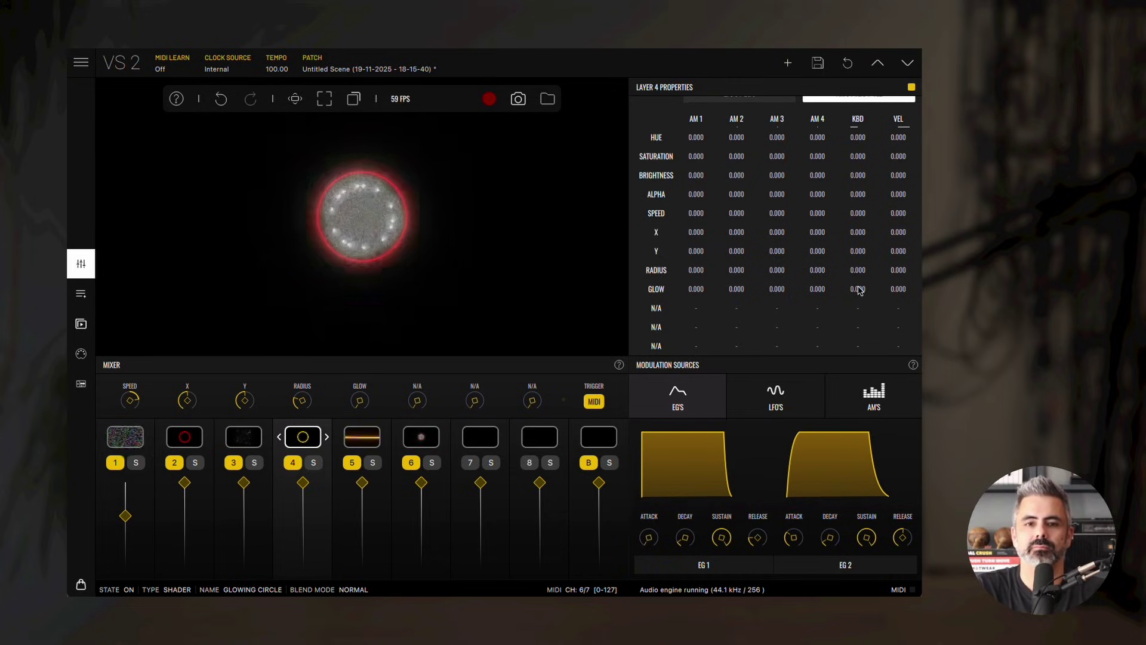
Modulate the yellow ring with keyboard glow -0.012, EG 1 radius -0.065 and EG 1 alpha 0.622
left_click_drag(858, 290, 858, 304)
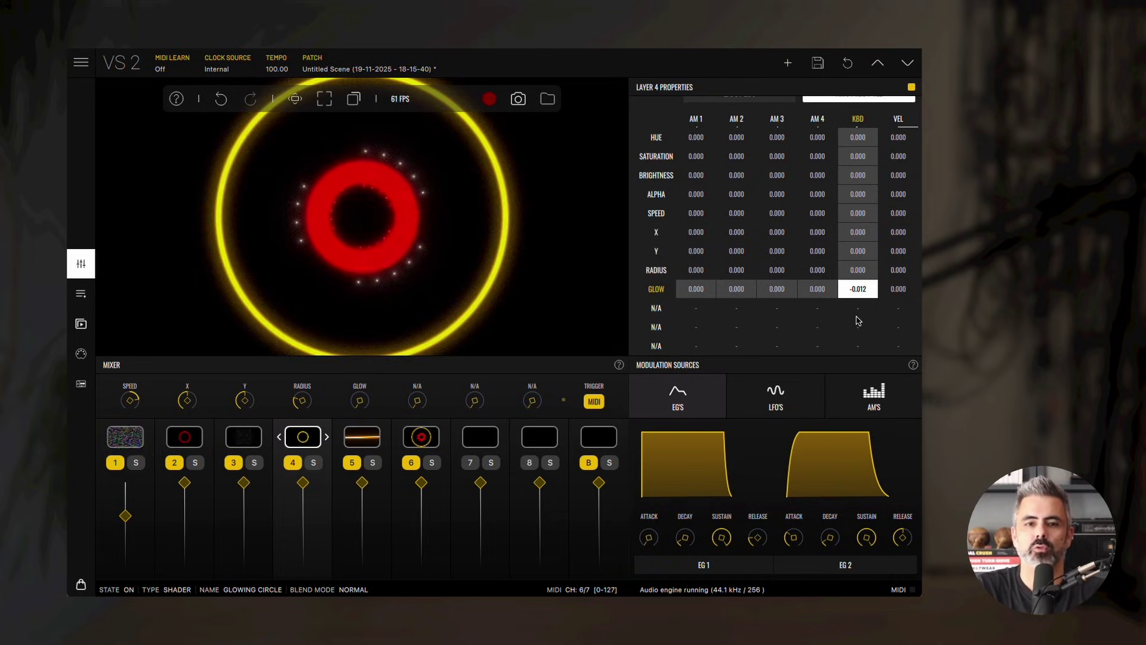
scroll(858, 298, "up", 4)
left_click(740, 165)
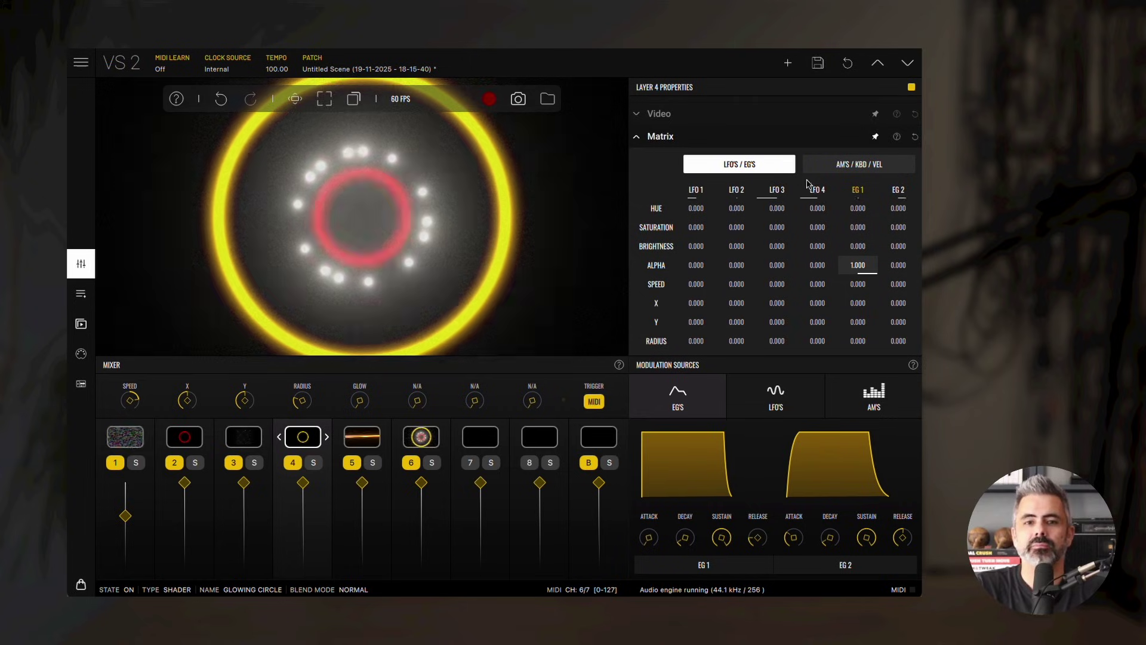
scroll(860, 251, "down", 2)
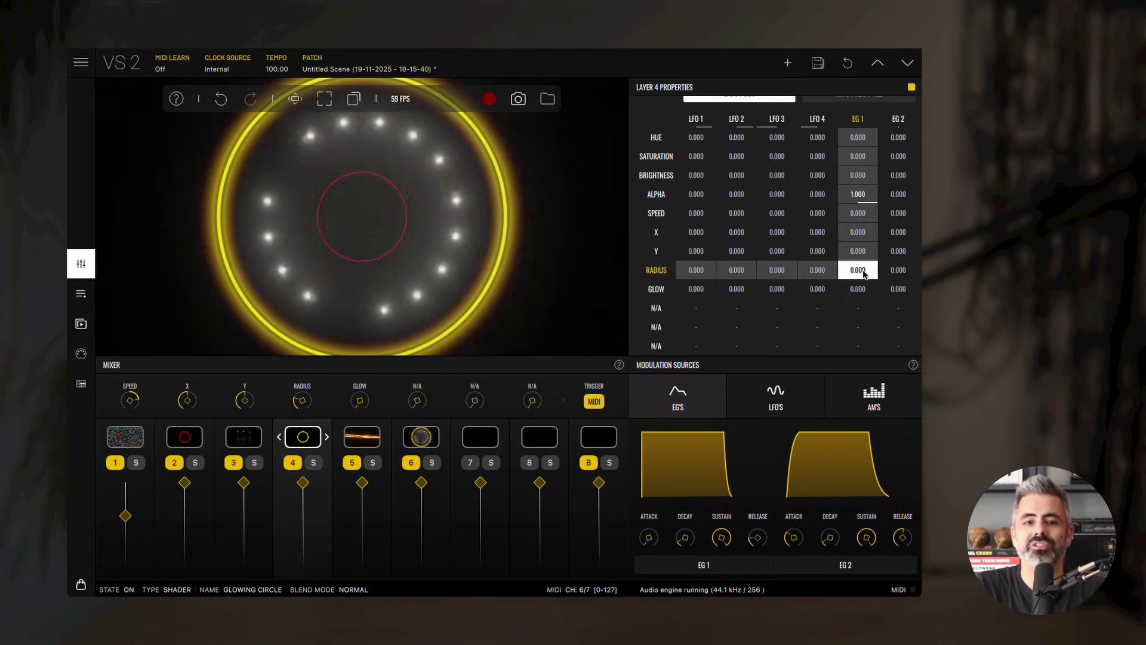
left_click_drag(864, 274, 865, 317)
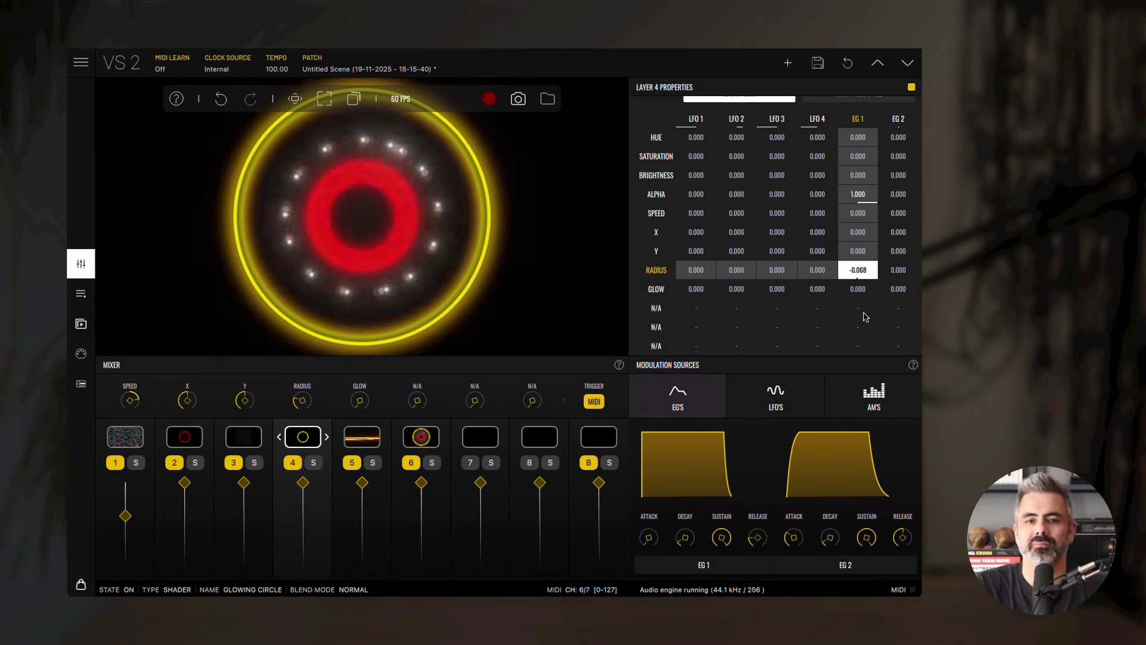
left_click_drag(863, 197, 869, 267)
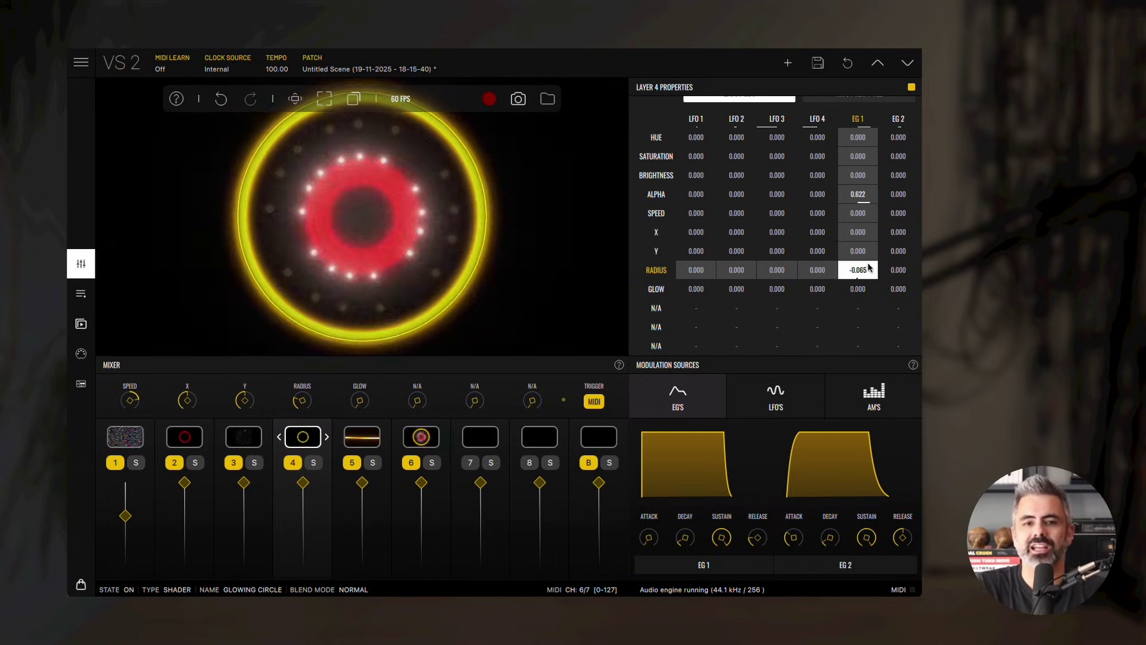
Colour the ring teal #62bfc2, blend it in Exclusion mode, and lower layer 4's fader
scroll(836, 238, "up", 6)
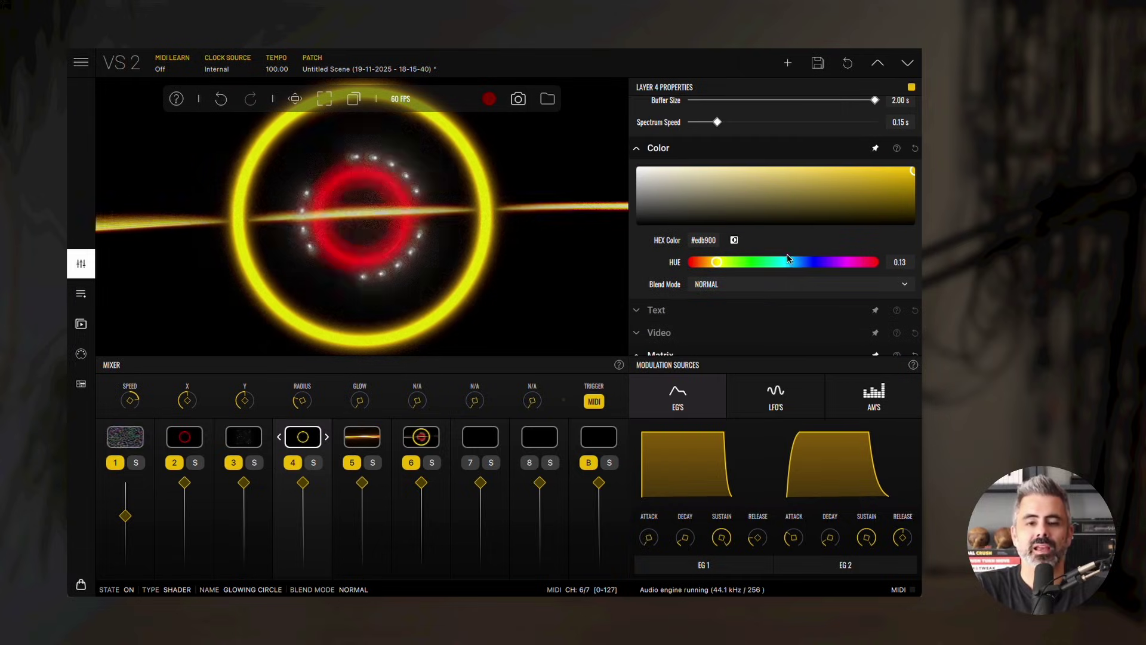
left_click(784, 265)
left_click_drag(781, 172, 775, 183)
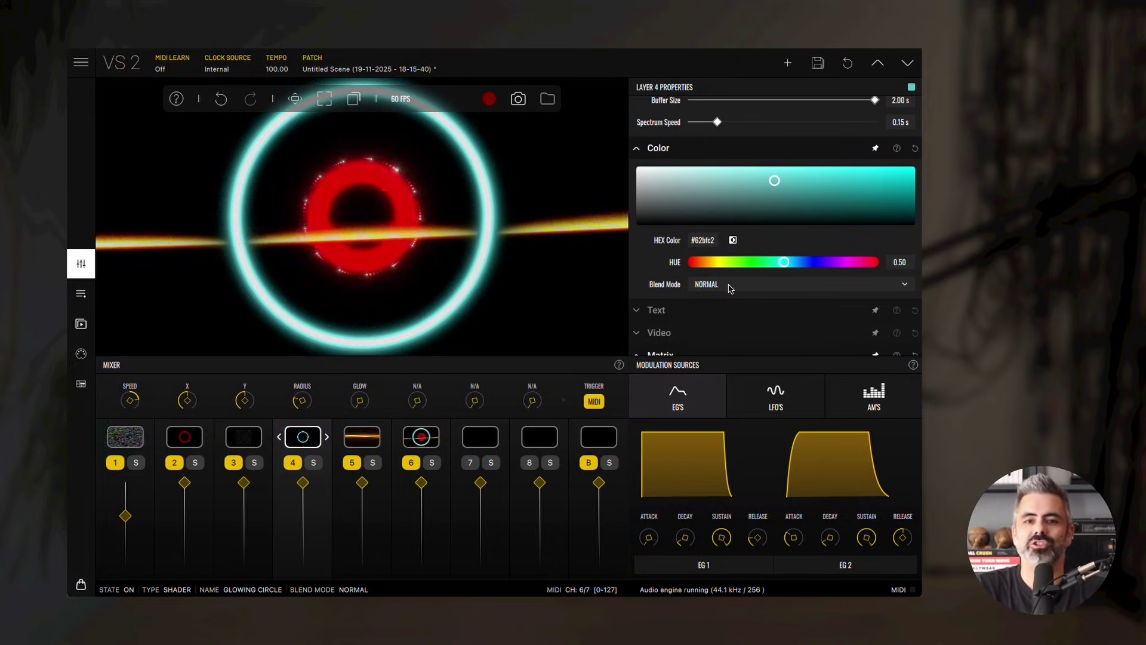
left_click(729, 286)
left_click(717, 461)
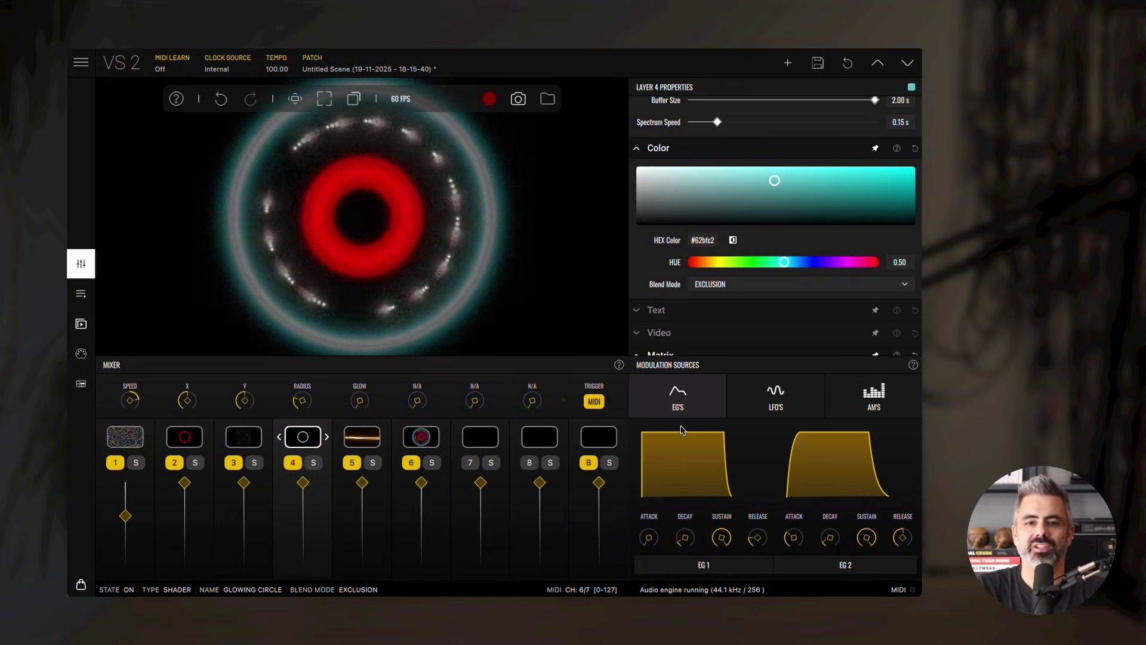
left_click_drag(303, 482, 305, 503)
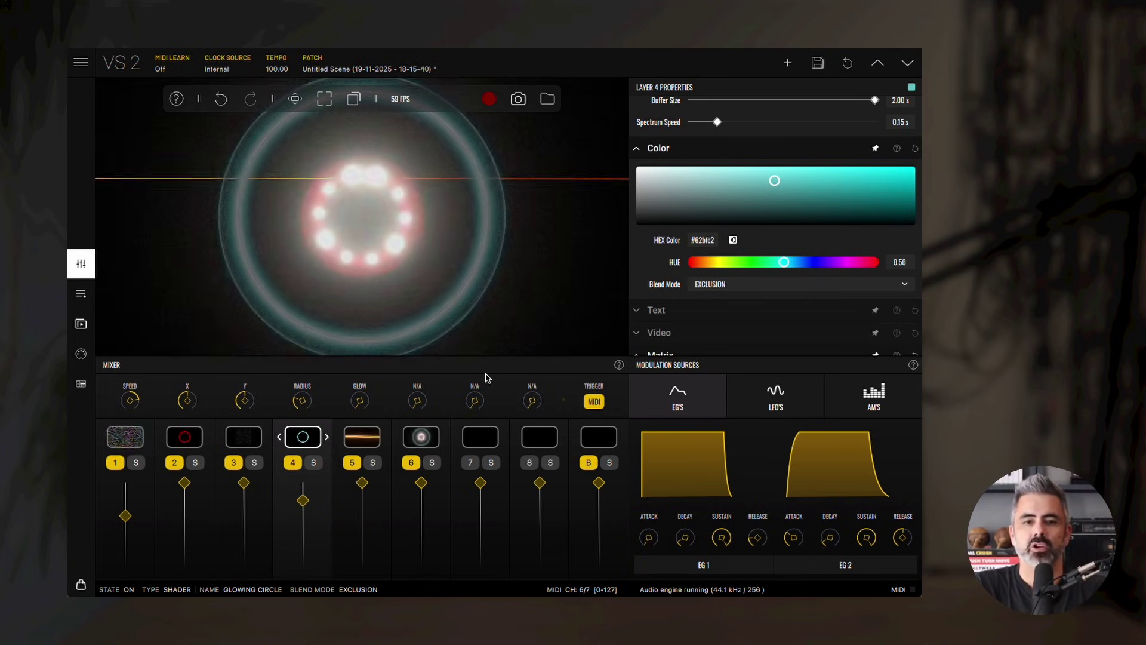
Load a Plain Color shader into empty layer 7 and move it to layer 5
left_click(488, 449)
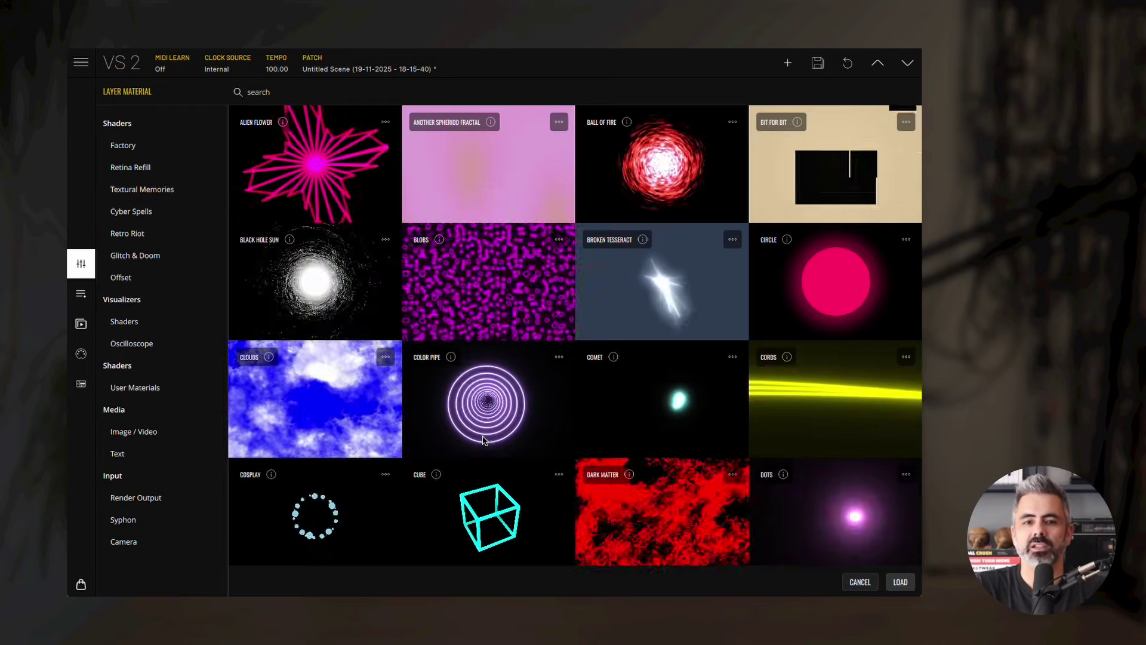
scroll(622, 374, "down", 12)
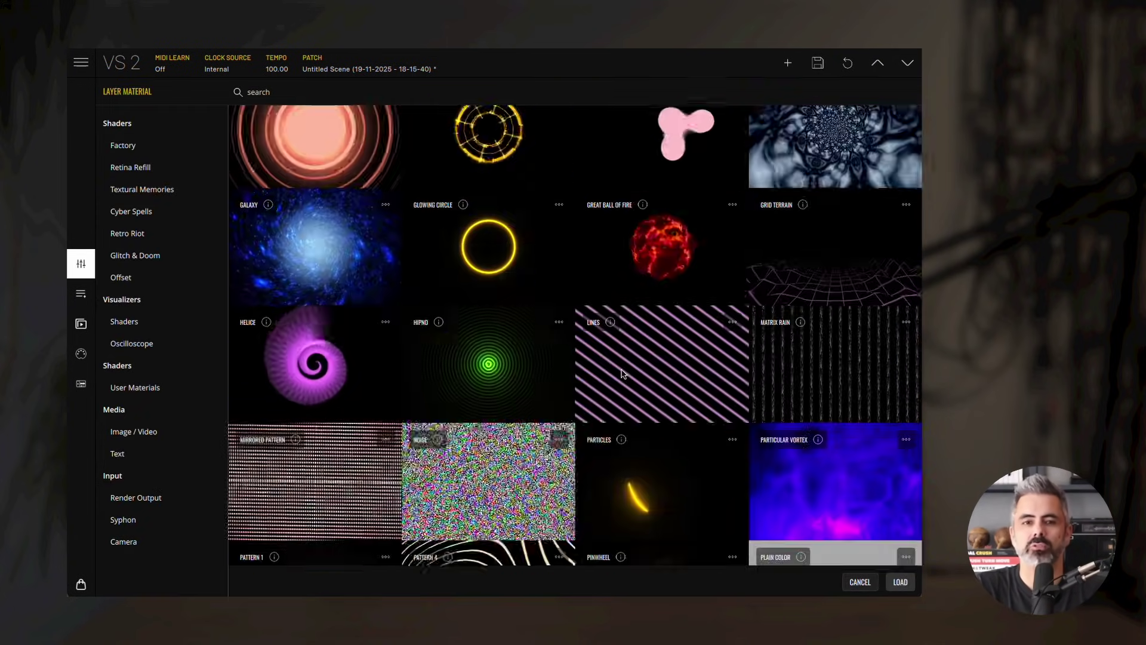
double_click(874, 373)
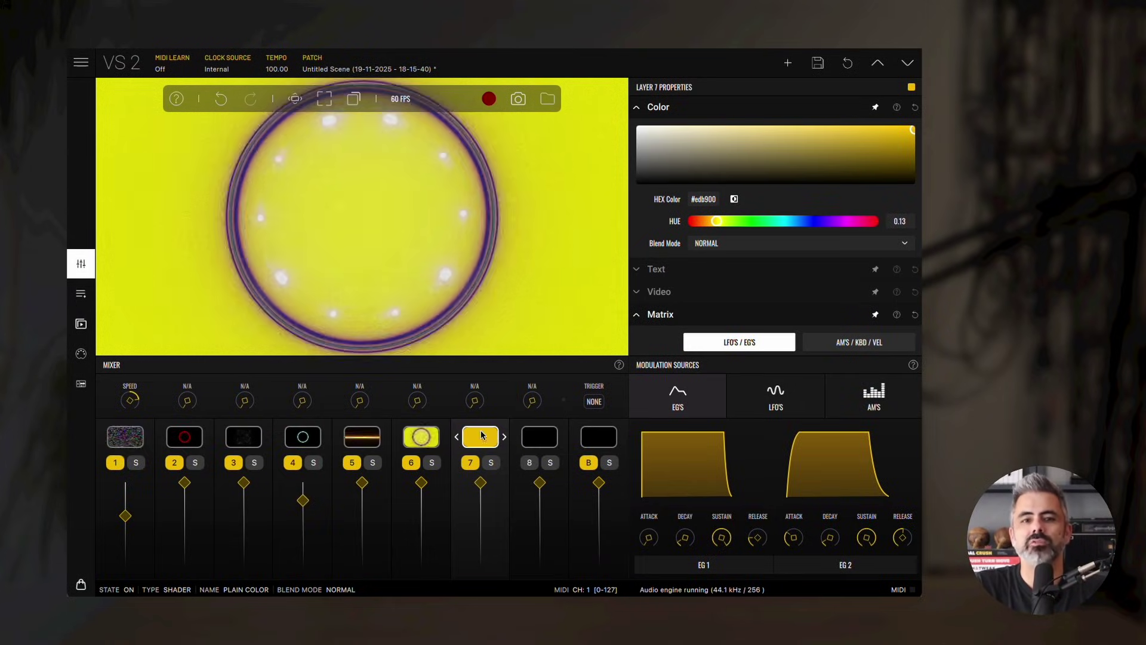
left_click_drag(485, 441, 349, 439)
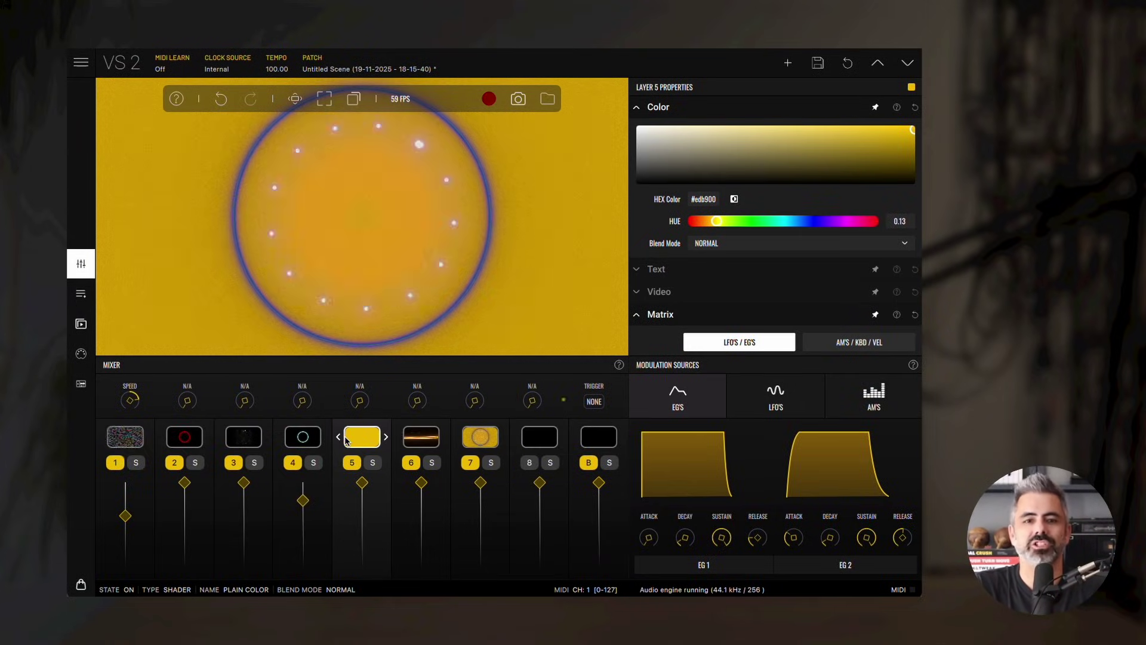
Make the Plain Color layer dark teal #031a1b, blended in Screen mode
left_click(786, 222)
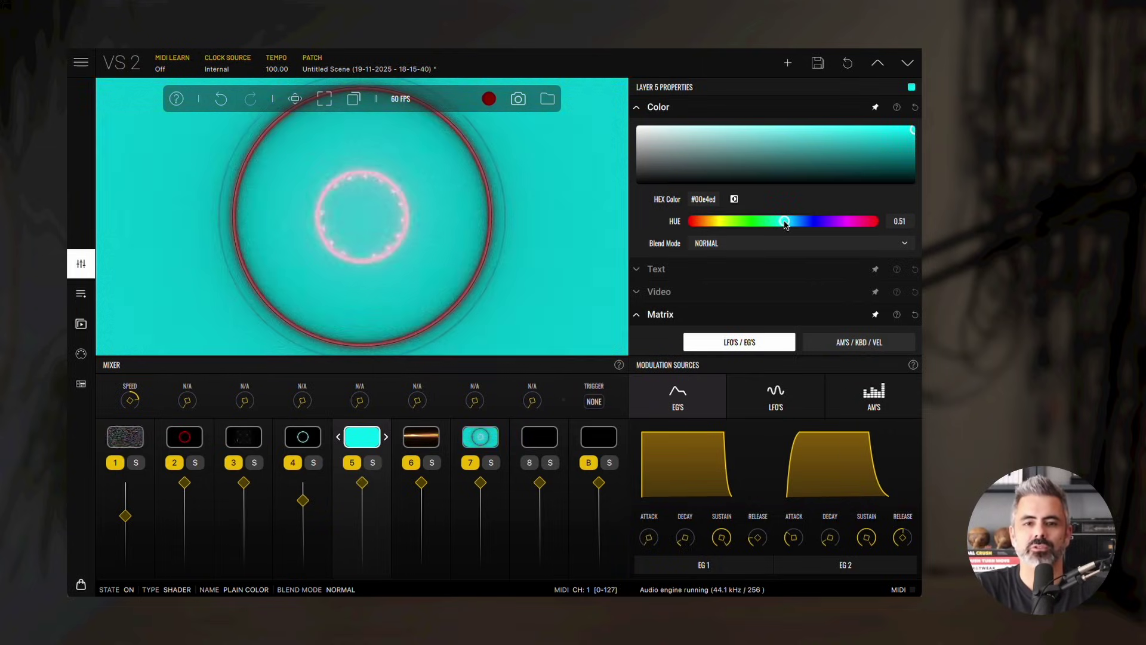
left_click(756, 242)
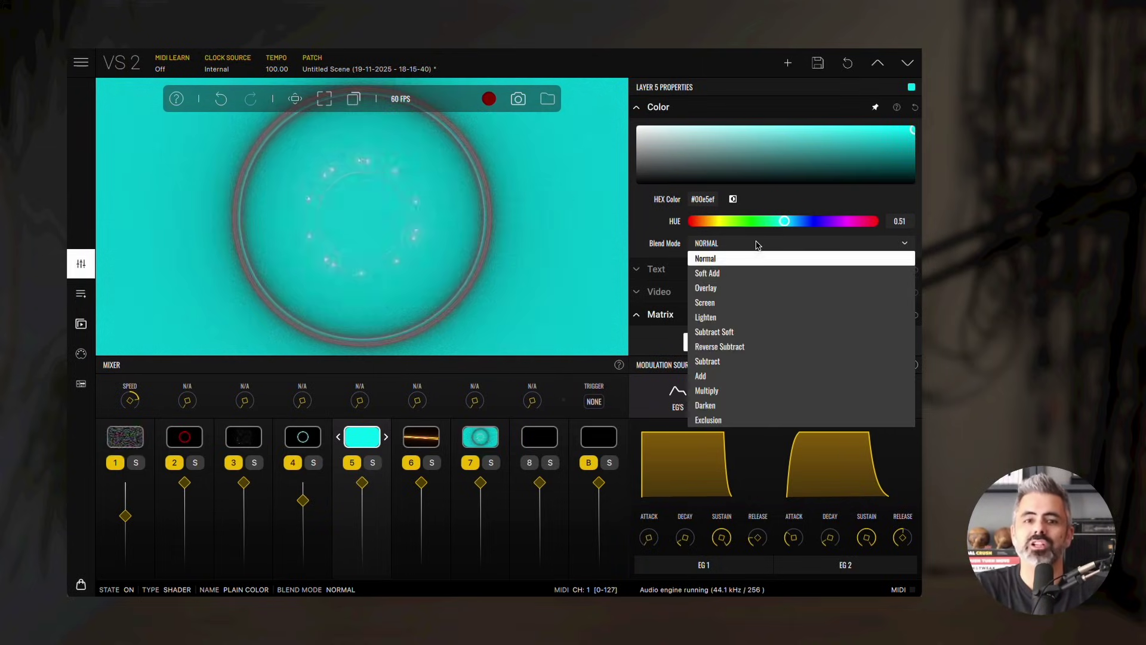
left_click(717, 301)
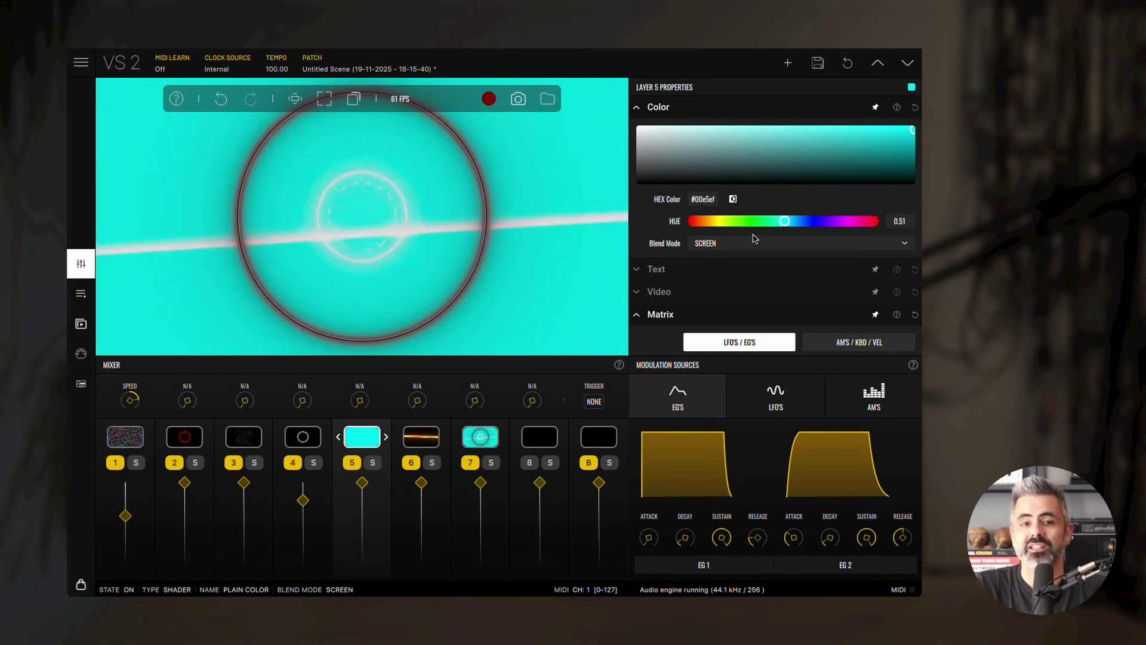
left_click_drag(895, 140, 883, 180)
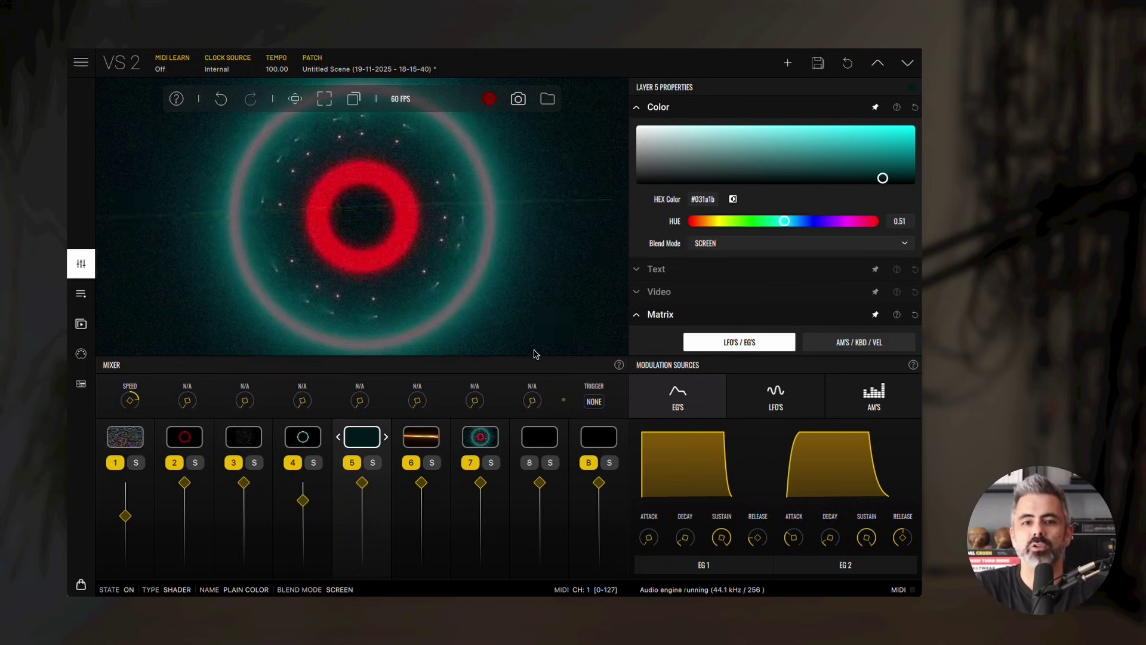
left_click(540, 437)
Load Star Grid into layer 8, move it to layer 4, and thin its lines to about 0.044
scroll(781, 364, "down", 10)
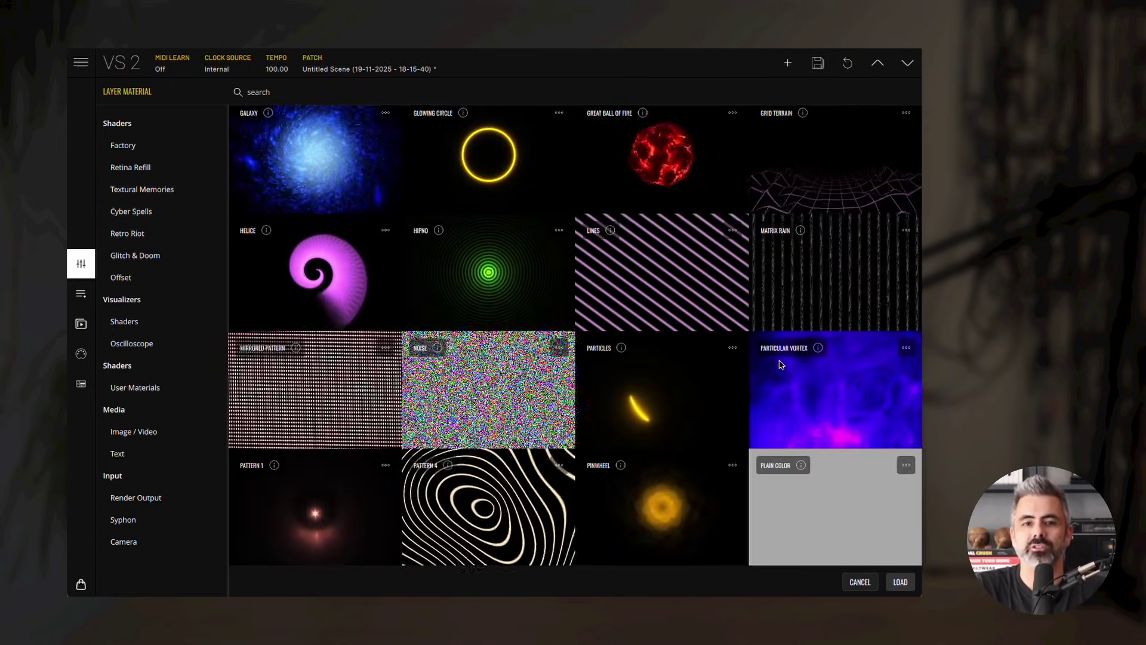
scroll(781, 364, "down", 5)
double_click(832, 537)
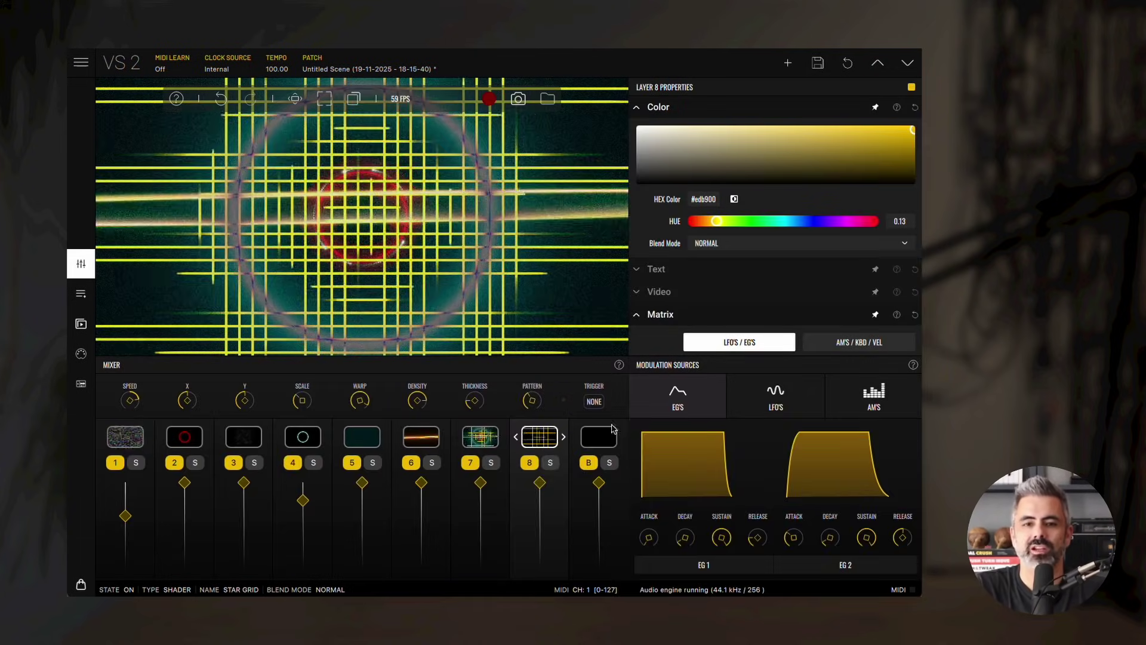
left_click_drag(539, 437, 285, 441)
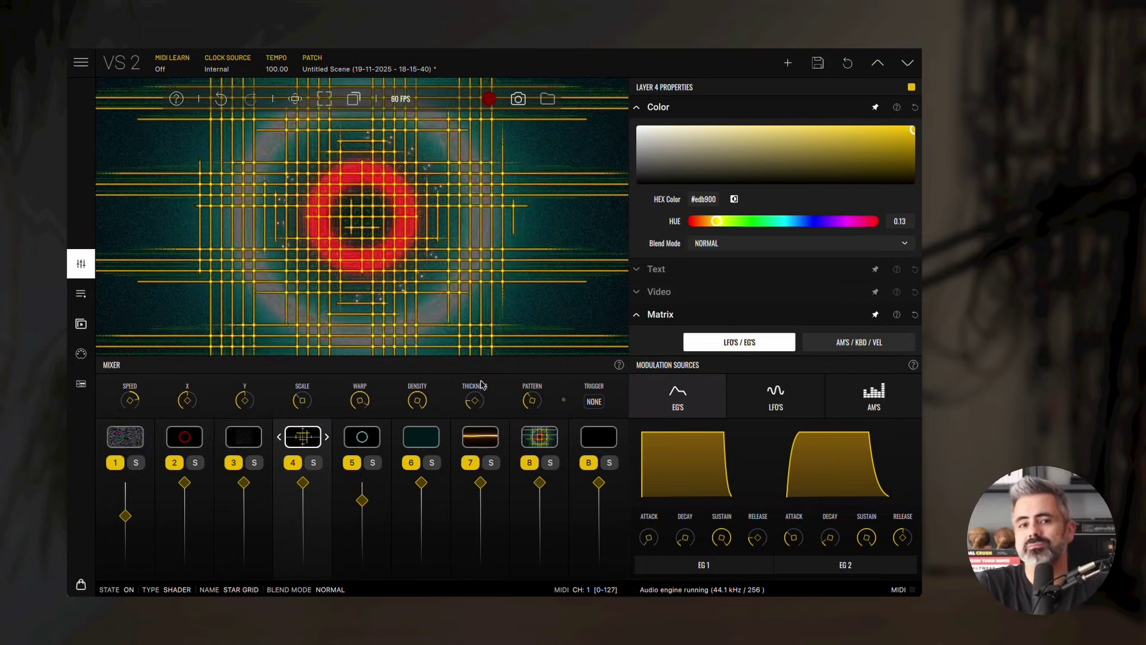
left_click_drag(471, 411, 473, 427)
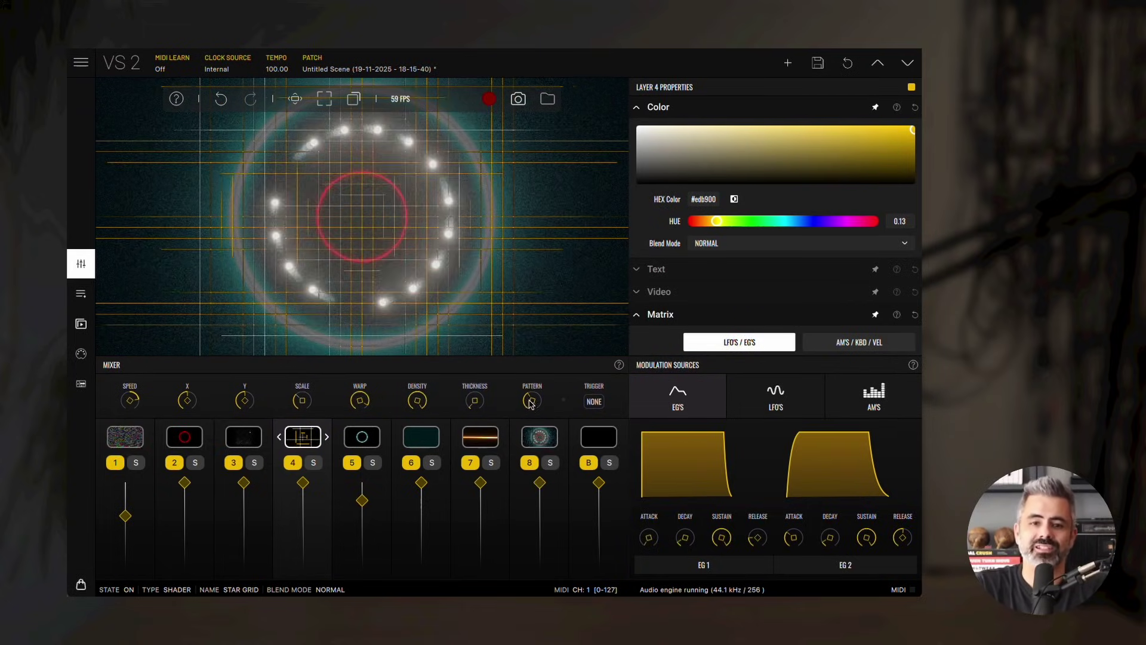
Give the star grid a cyan hue, blend it in Overlay mode, and lower layer 4's fader
left_click(786, 222)
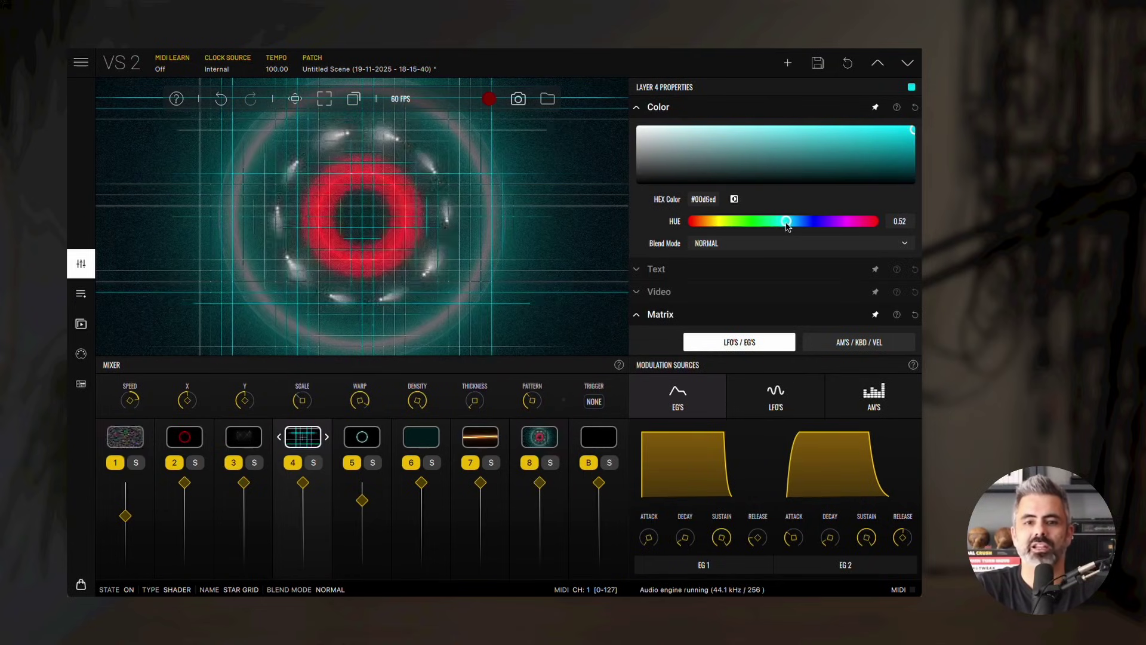
left_click(698, 244)
left_click(723, 292)
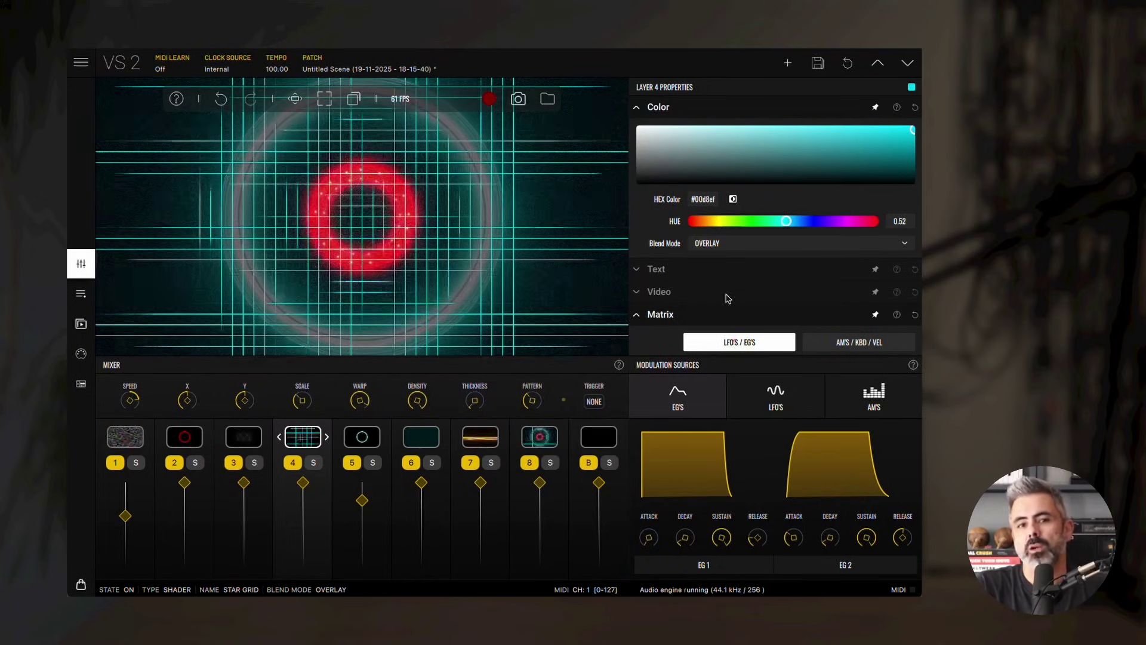
scroll(769, 298, "down", 5)
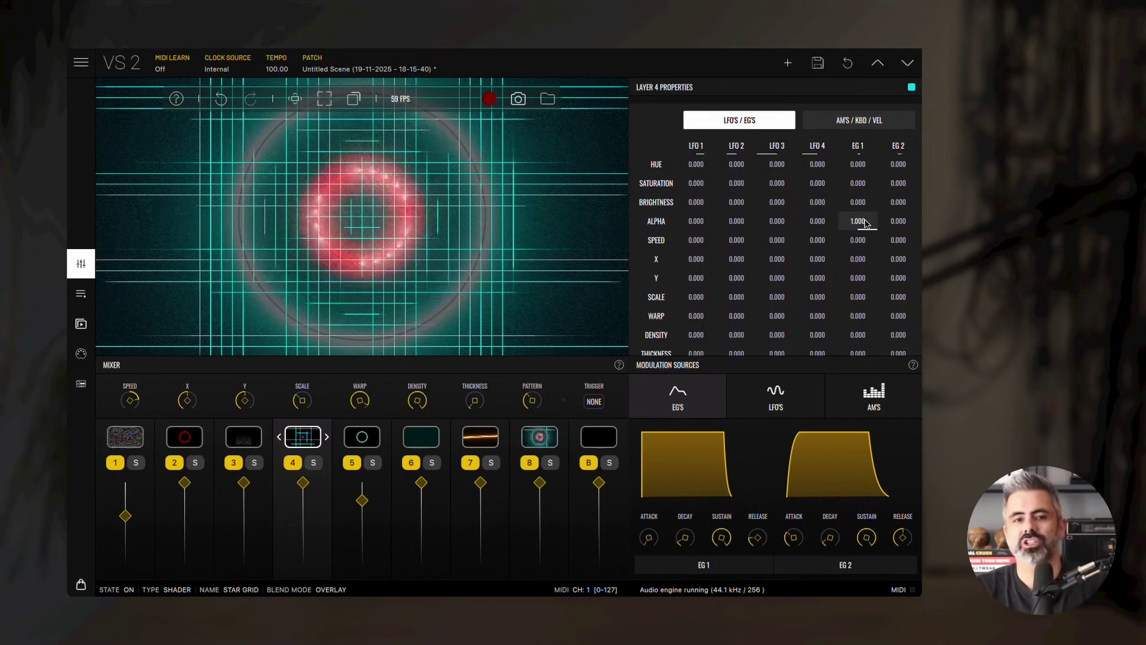
scroll(860, 225, "up", 5)
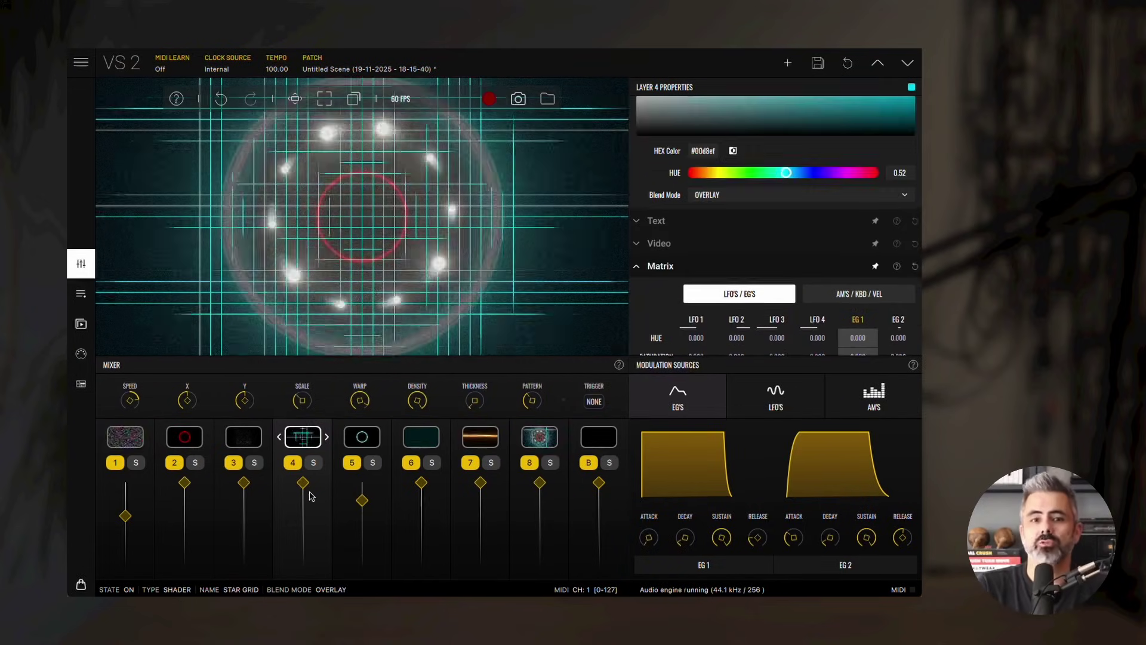
left_click_drag(303, 483, 304, 511)
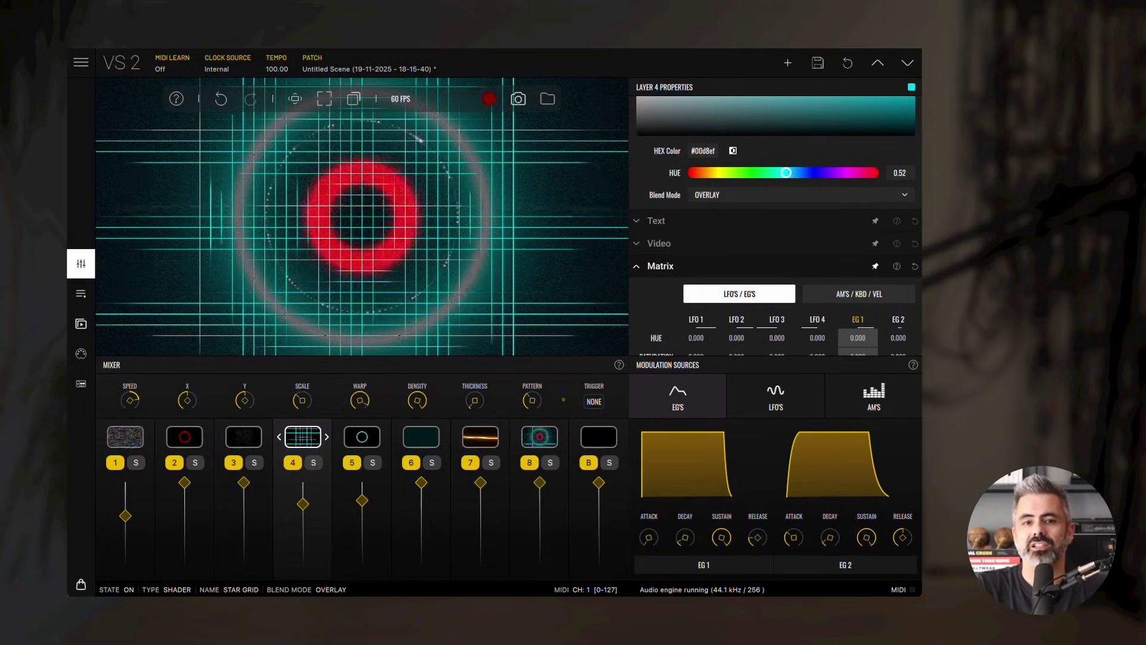
Darken the star grid to near-black teal #05181b and fade its layer further
scroll(862, 179, "up", 2)
left_click(861, 179)
left_click_drag(861, 178, 866, 197)
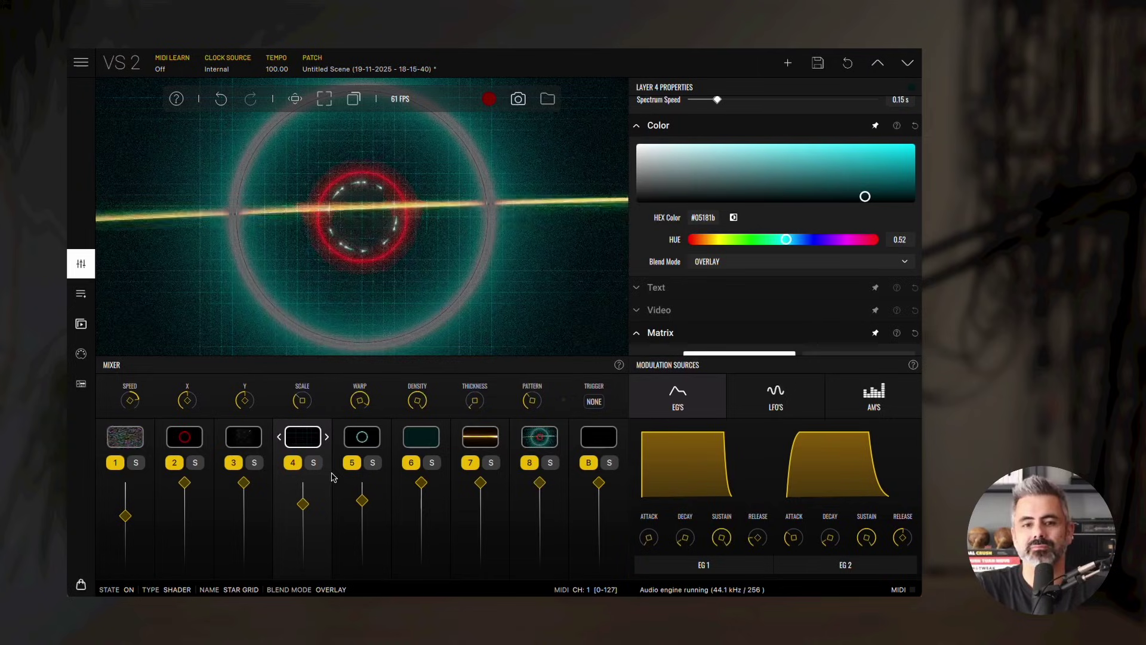
left_click_drag(308, 509, 308, 514)
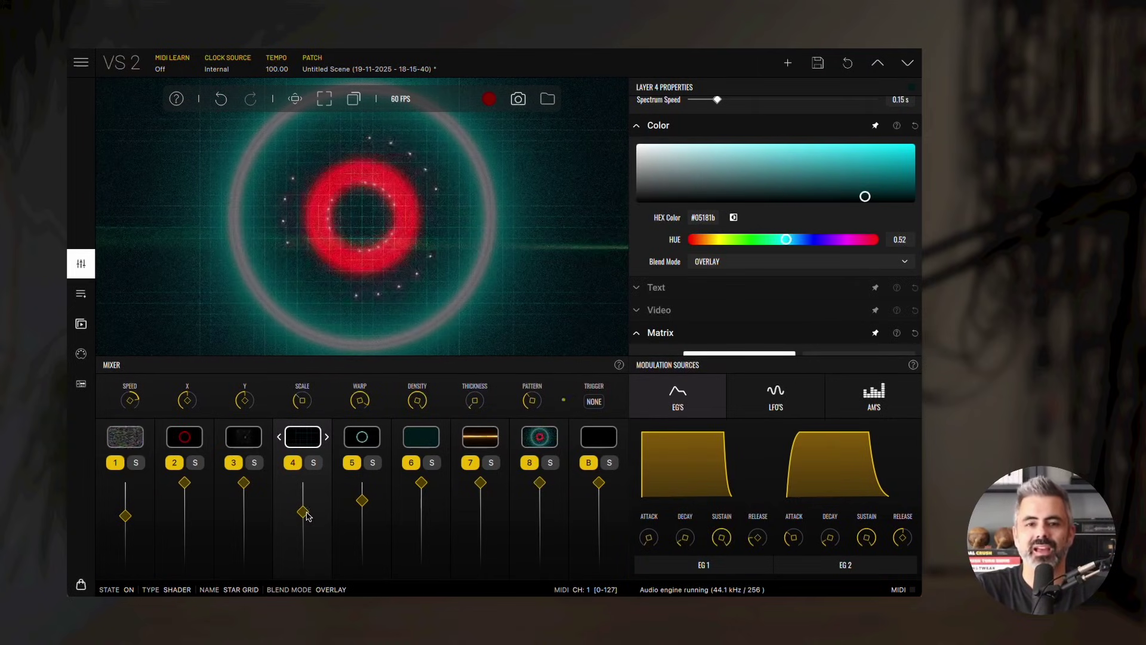